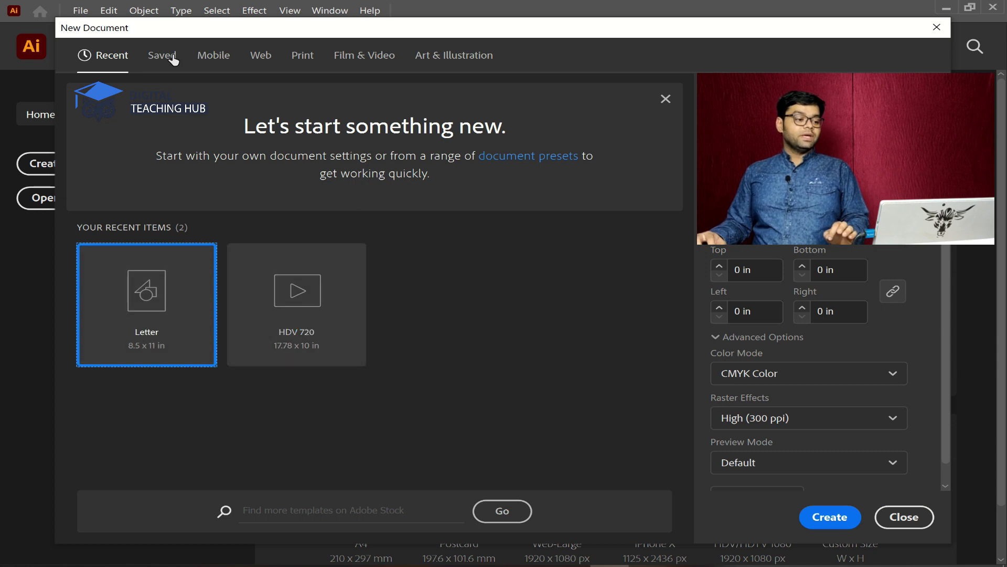
- Look through the Mobile, Web, Print and Film & Video preset categories and choose the A4 print preset
click(205, 60)
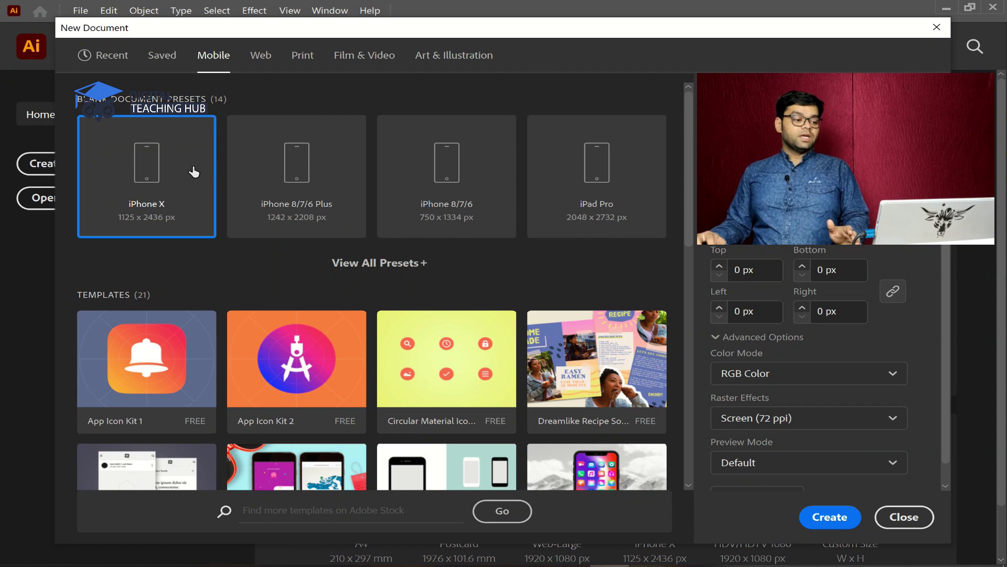
click(265, 57)
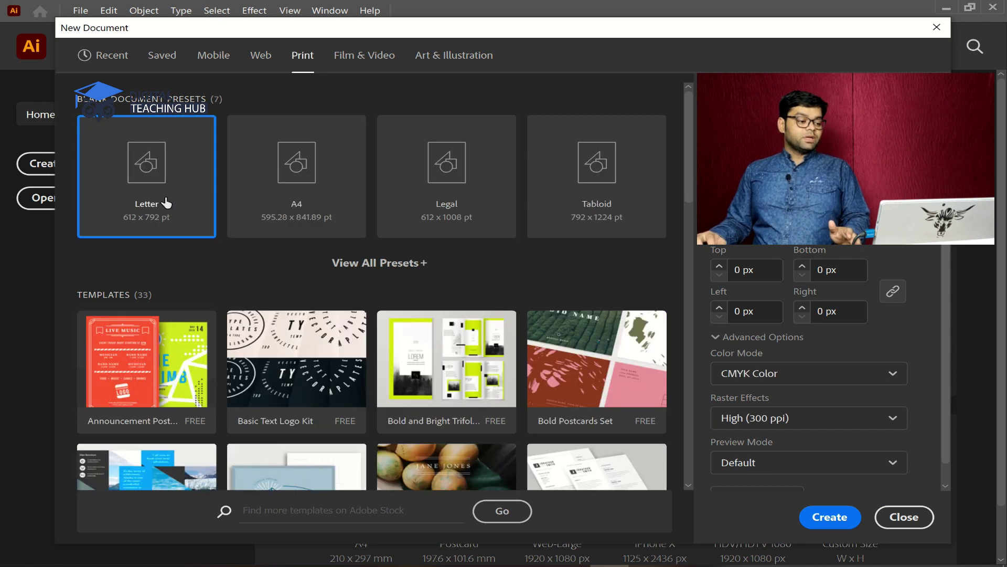
click(351, 63)
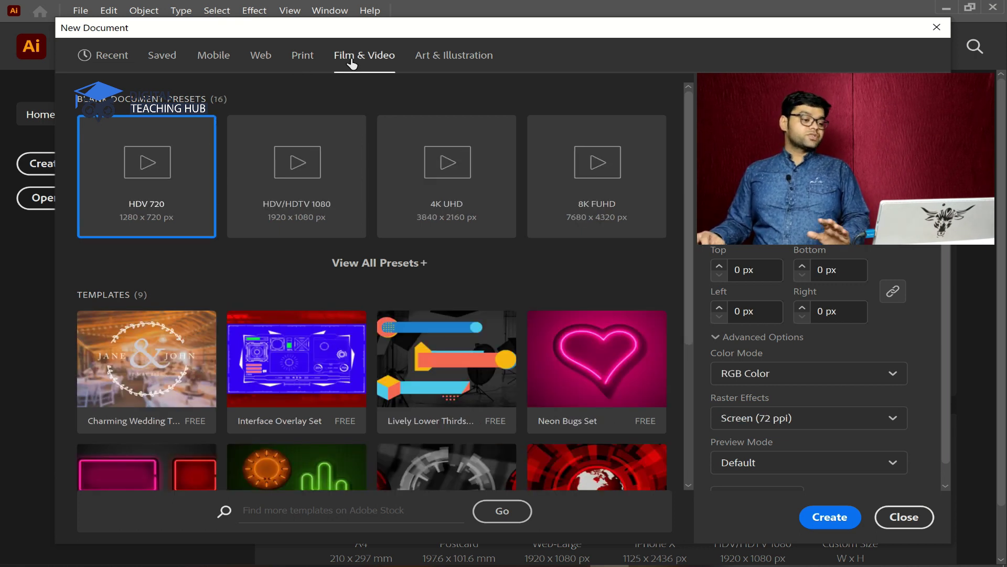
click(298, 58)
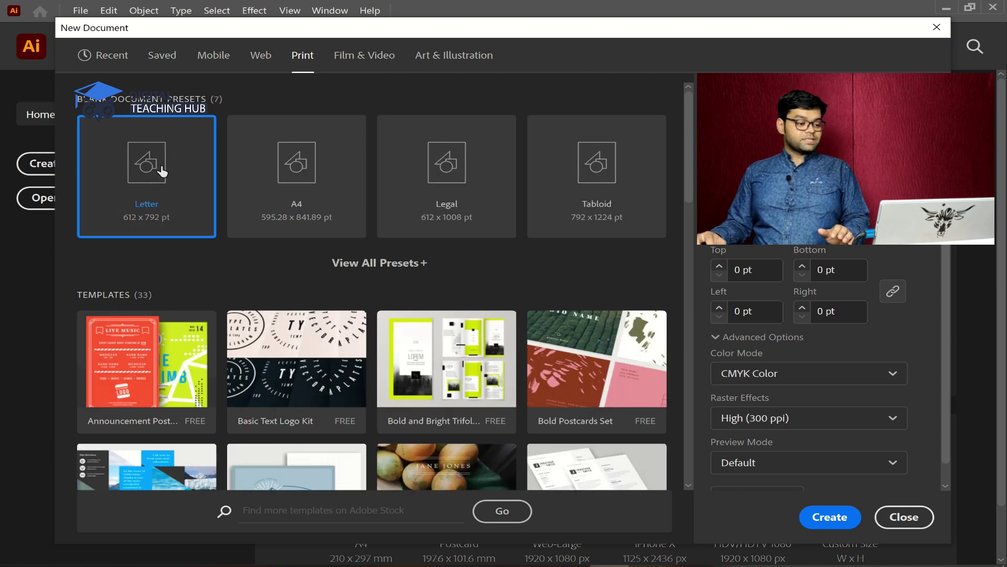
click(294, 176)
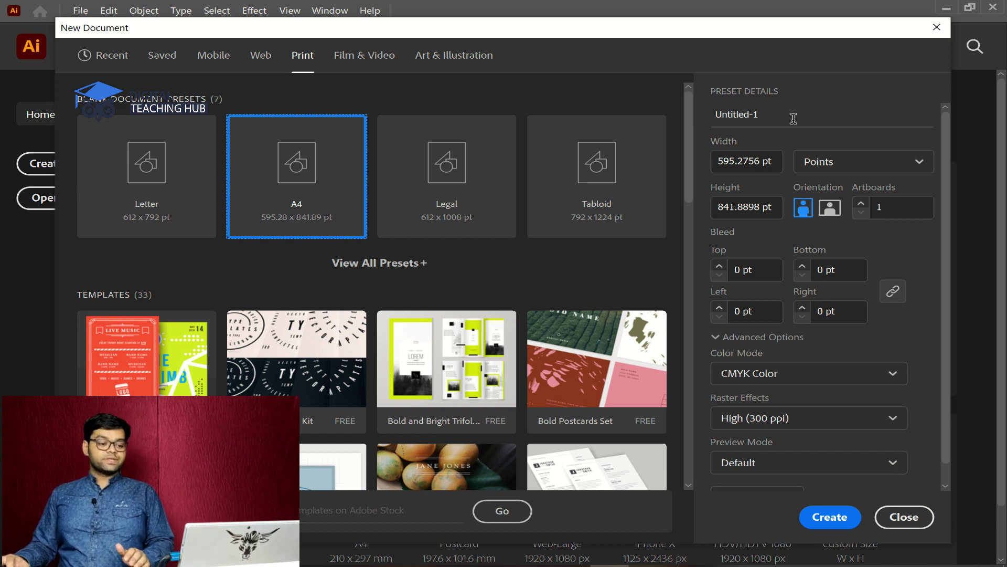
- Name the new document "Class 1 Doc"
click(767, 113)
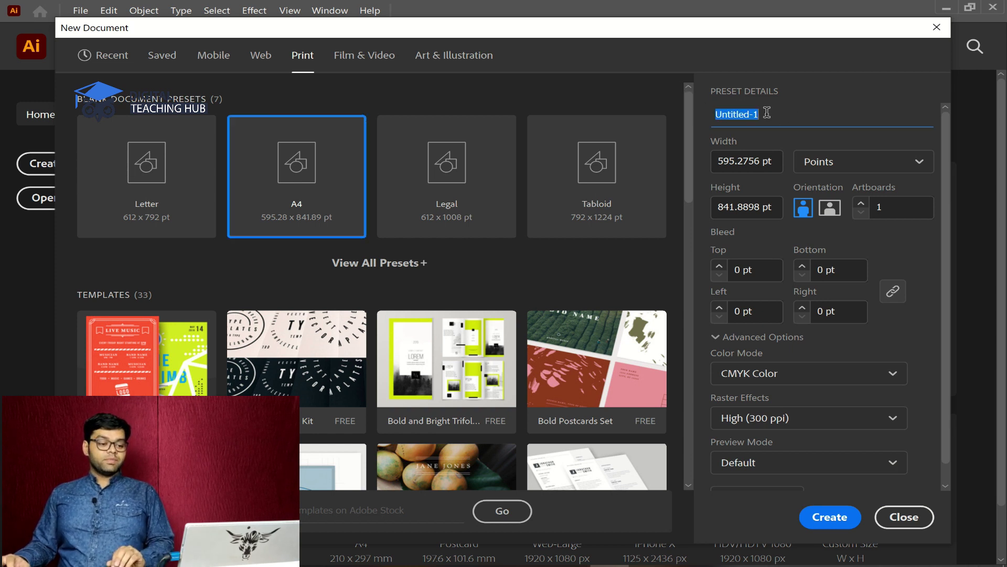
text(Clas)
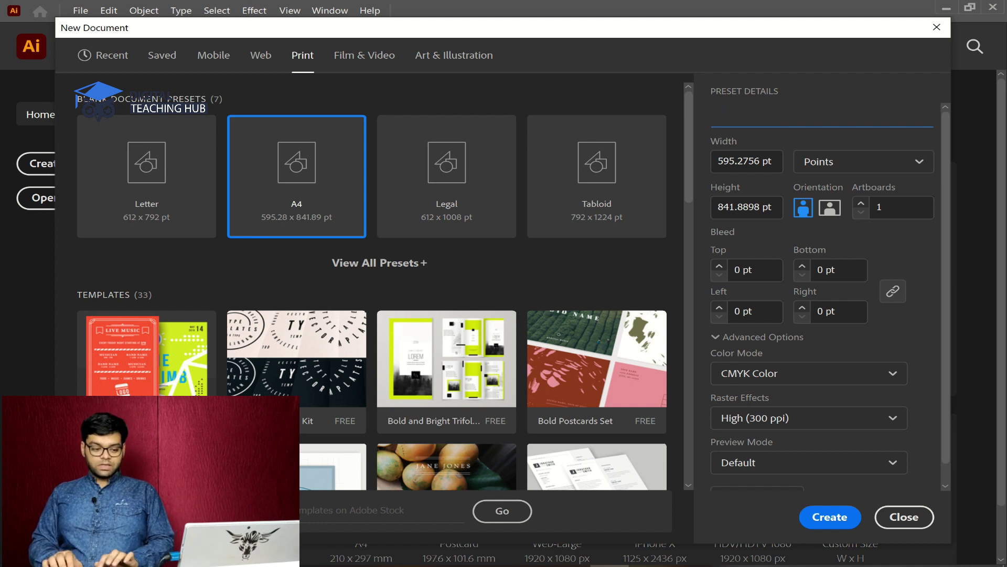
text(s 1 )
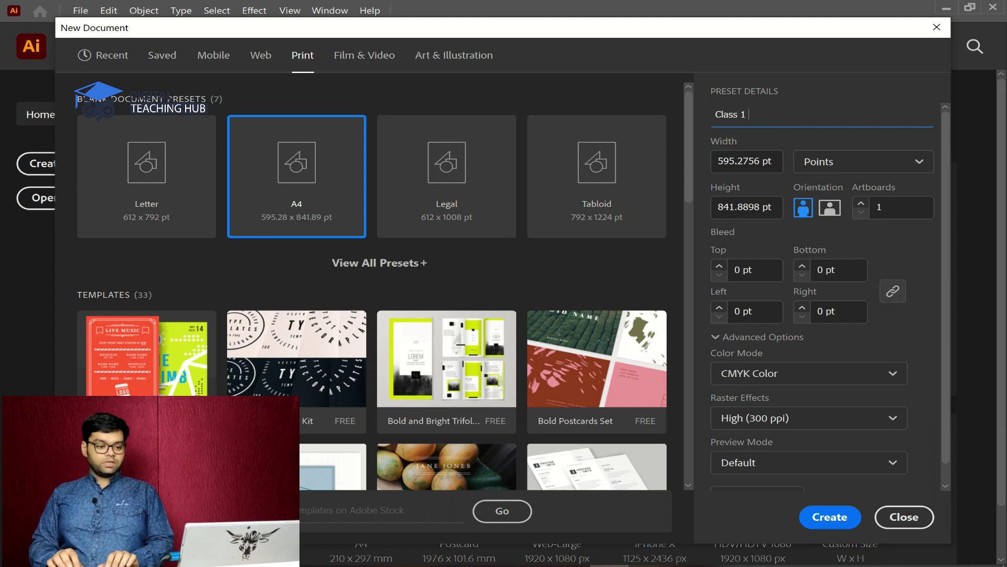
text(Doc)
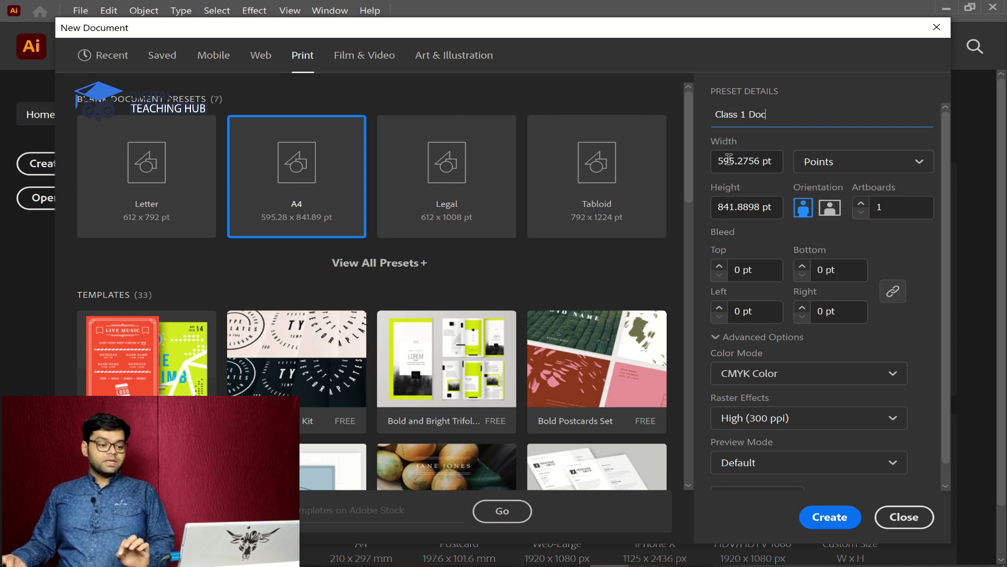
- Set the document's units to inches and the artboard count to 4, and create the document
click(891, 167)
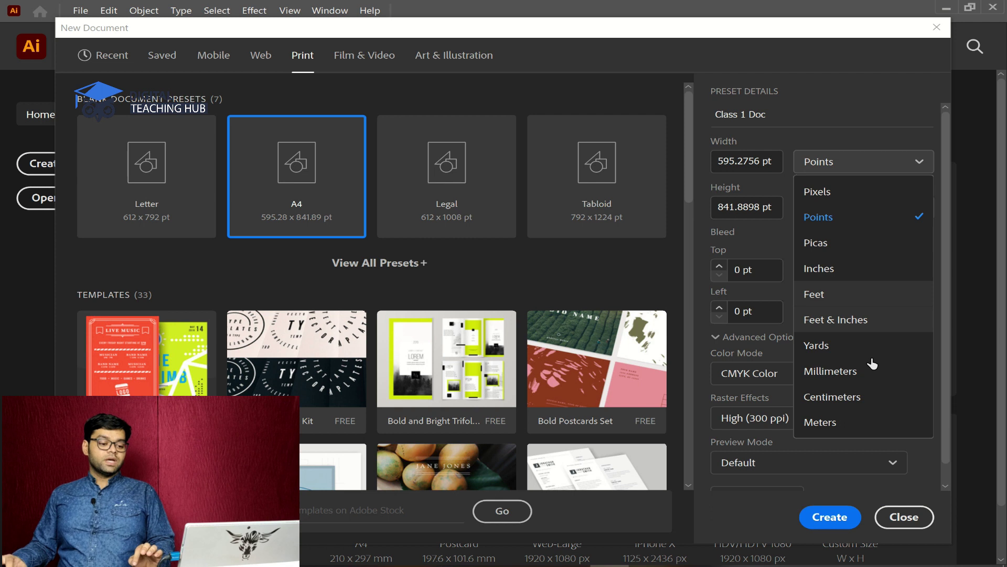
click(881, 266)
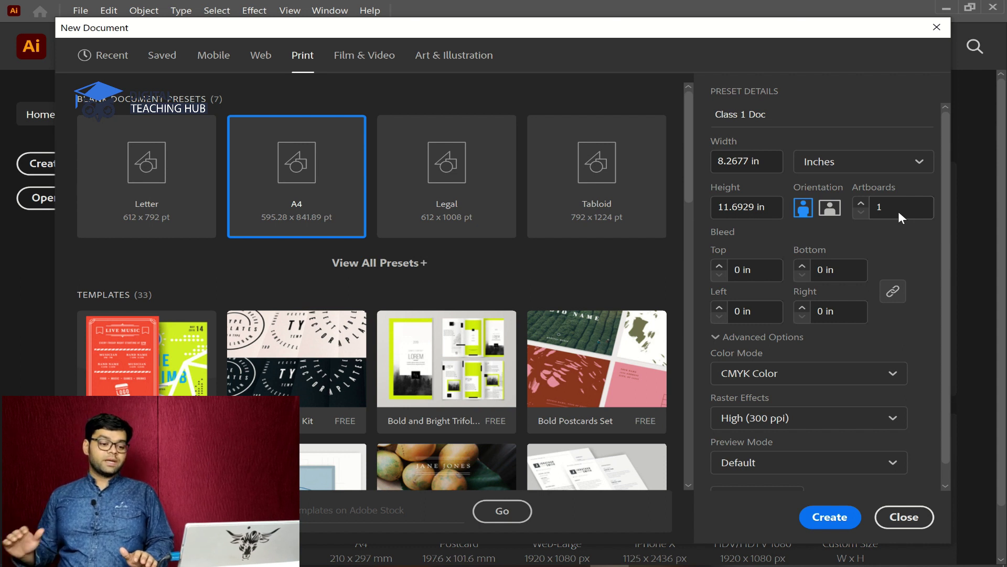
click(860, 203)
click(861, 203)
click(861, 203)
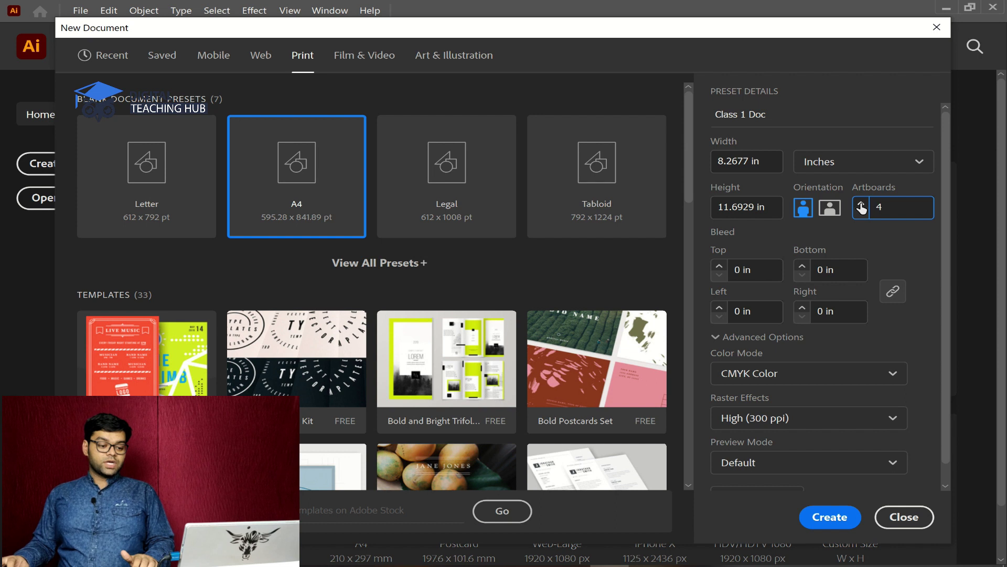
click(831, 518)
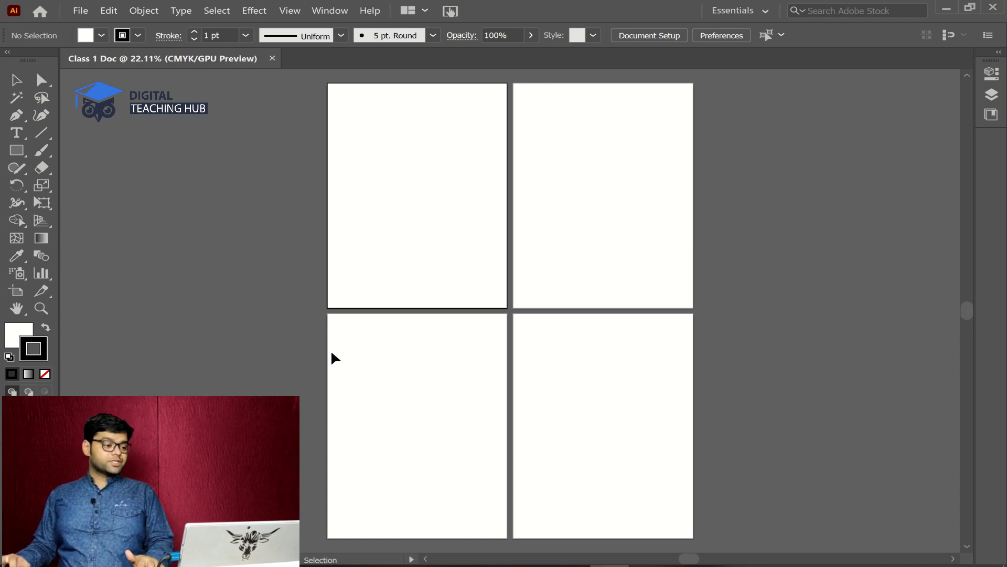
- Create another portrait A4 document with 1 artboard from the recent preset, and close the Class 1 Doc document
click(79, 12)
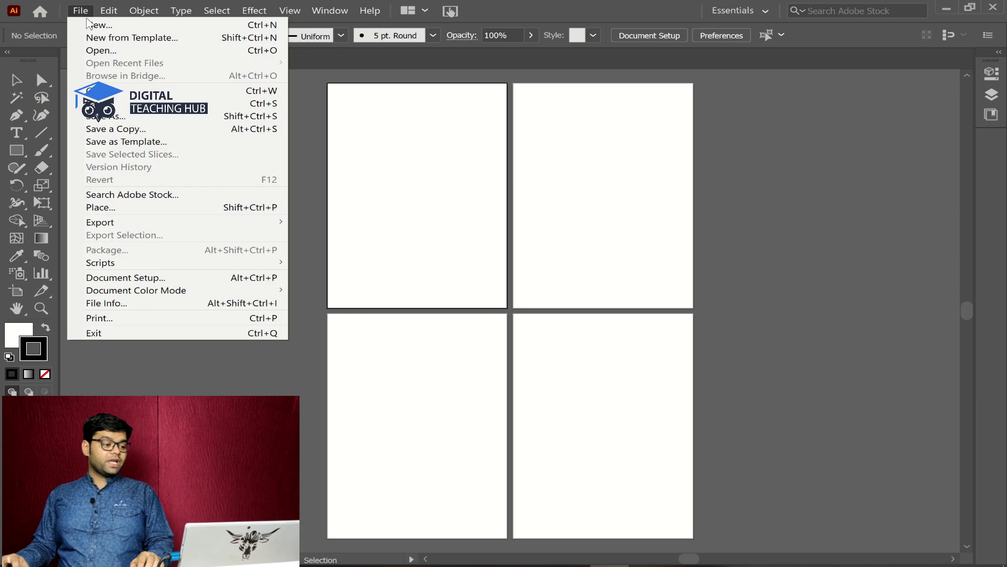
click(92, 25)
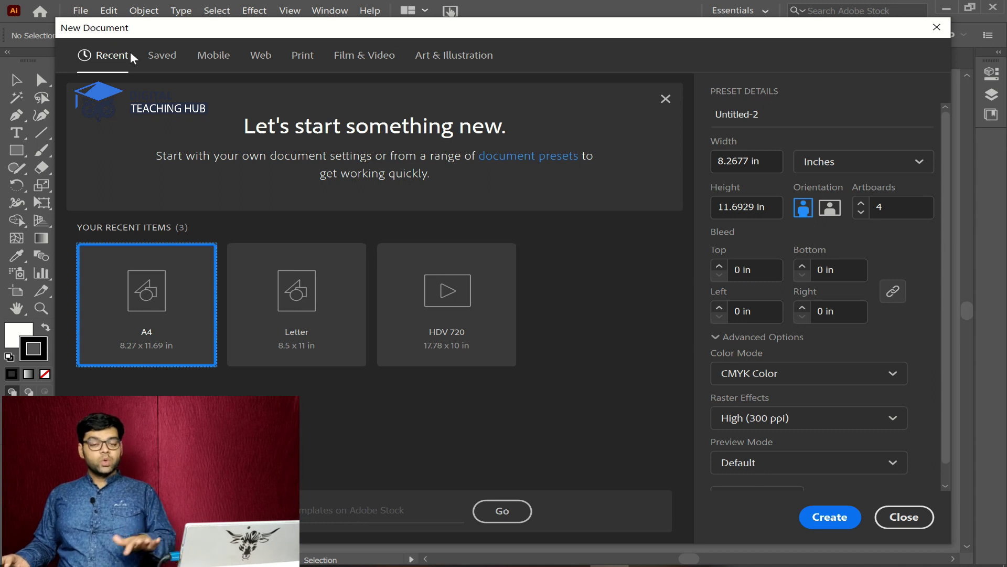
click(861, 217)
drag(893, 211, 876, 206)
text(1)
click(907, 250)
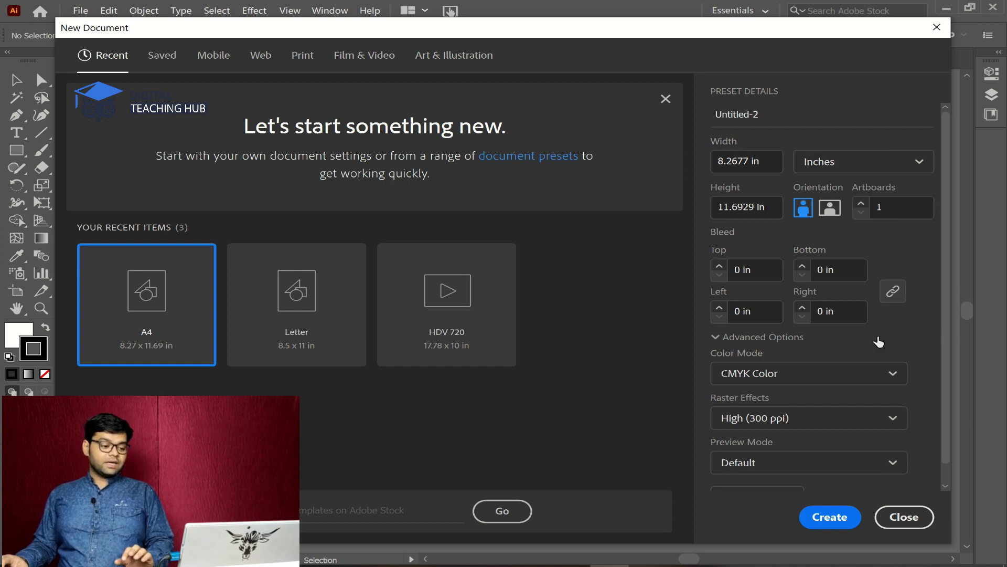
scroll(792, 451, down, 1)
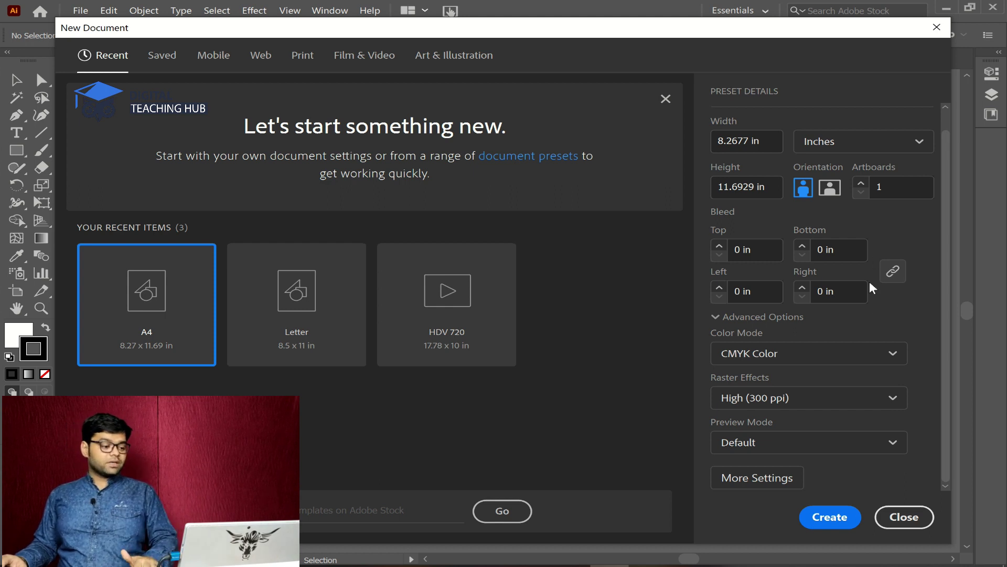
scroll(879, 213, up, 2)
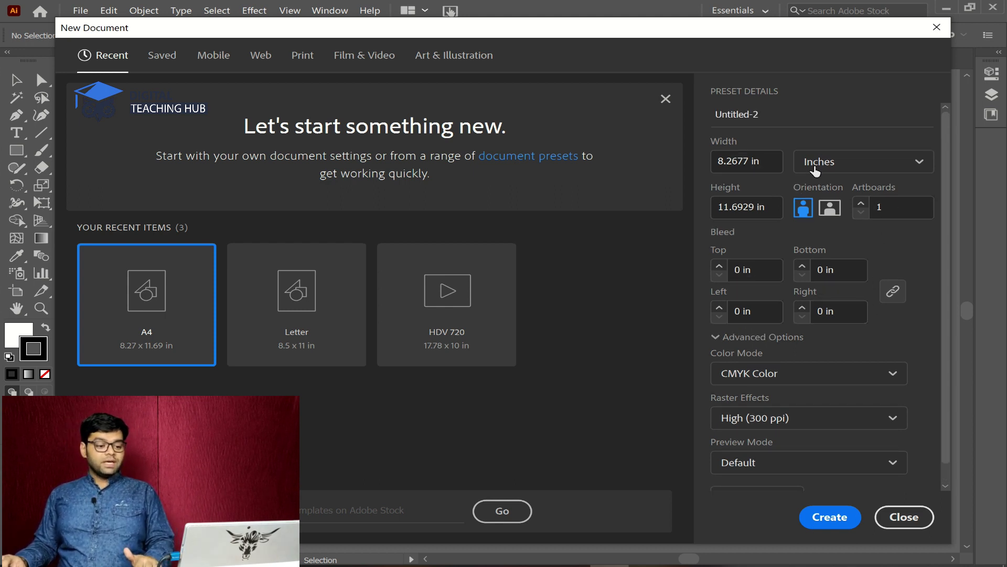
click(830, 517)
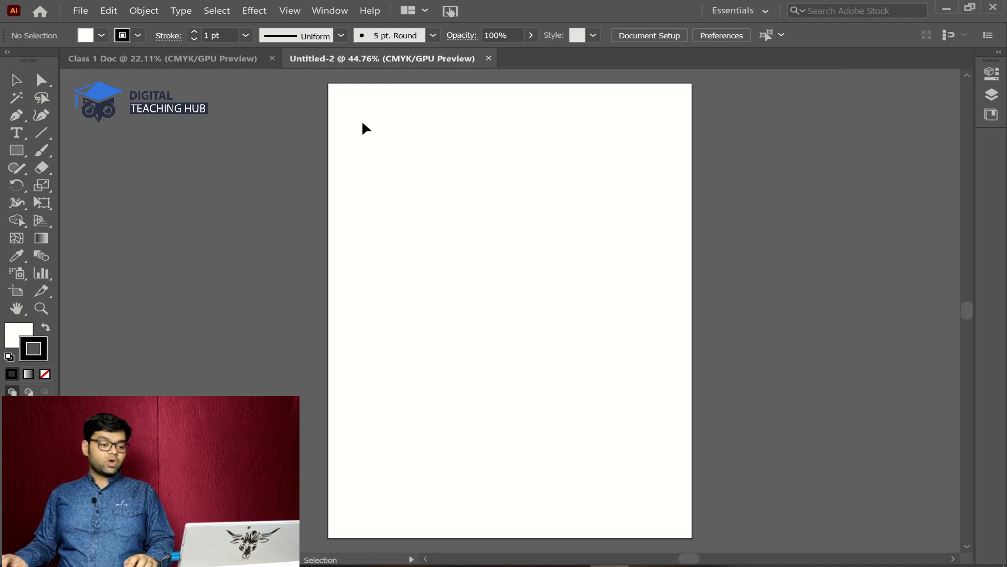
click(273, 58)
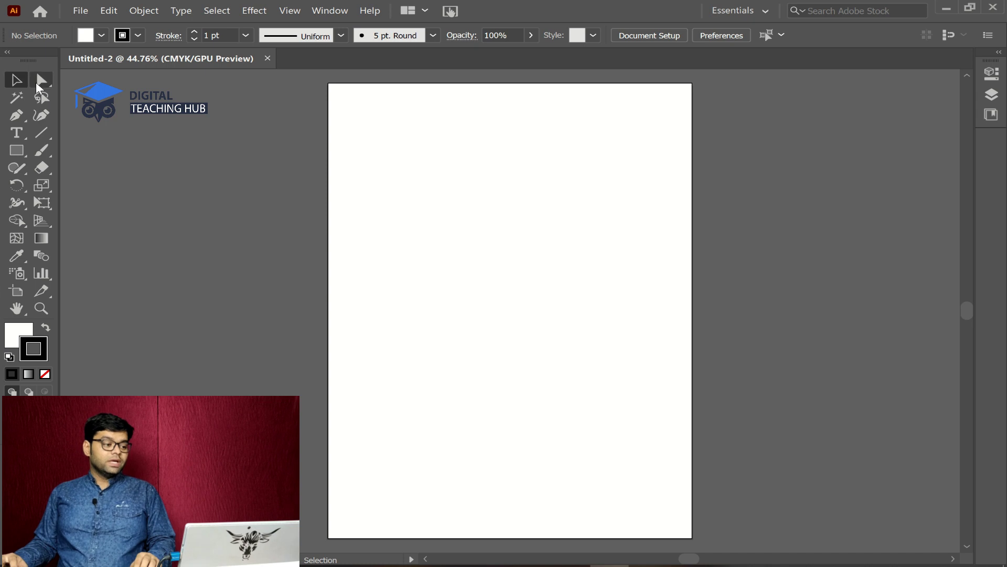
click(39, 84)
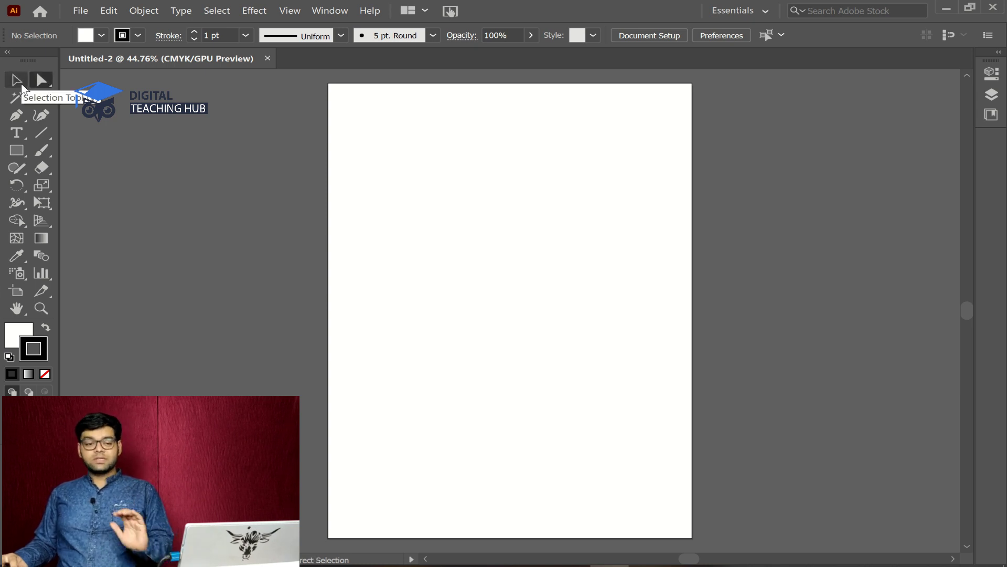
click(16, 82)
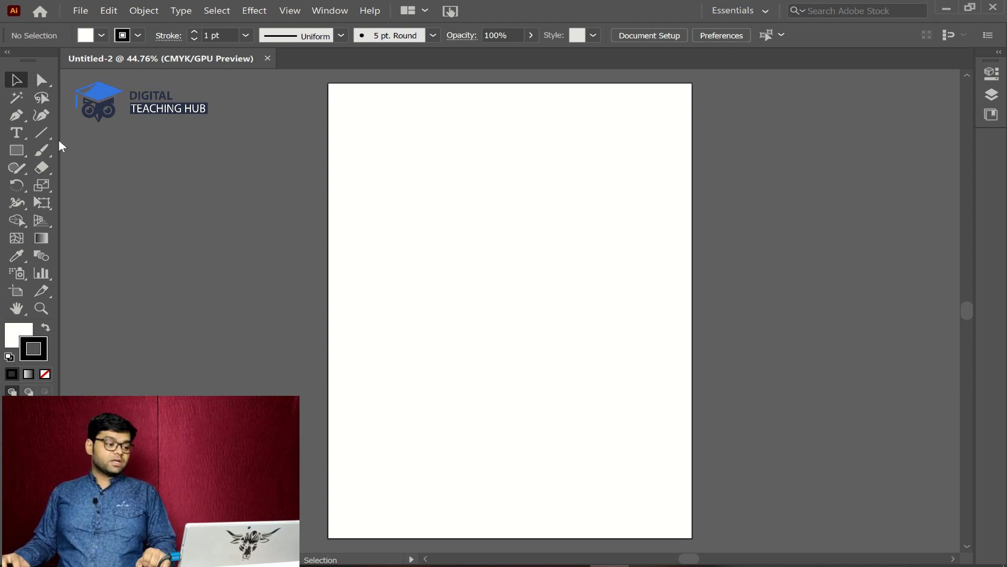
- Draw a square about 6.63 in wide on the upper part of the artboard with the Rectangle Tool
click(25, 156)
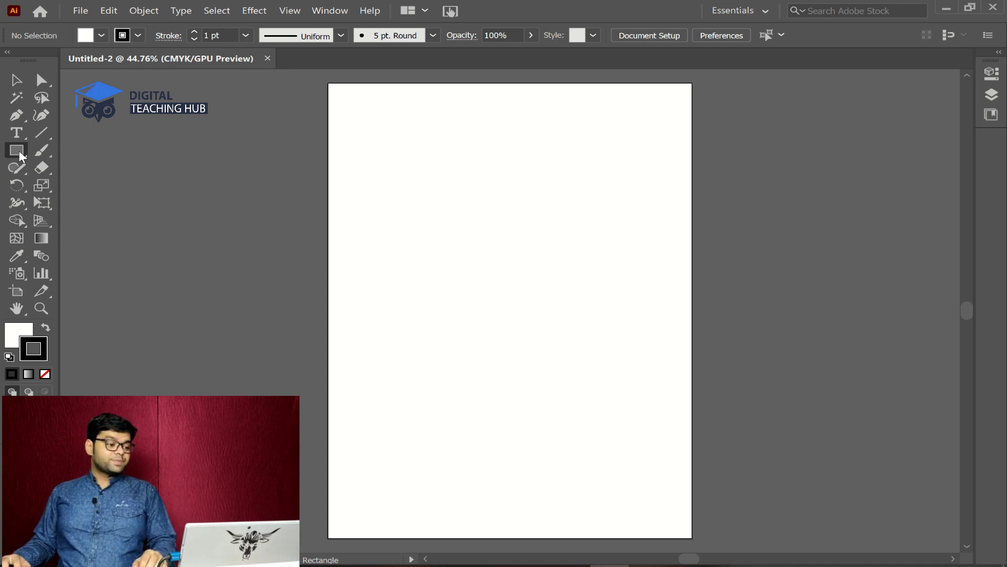
right_click(19, 156)
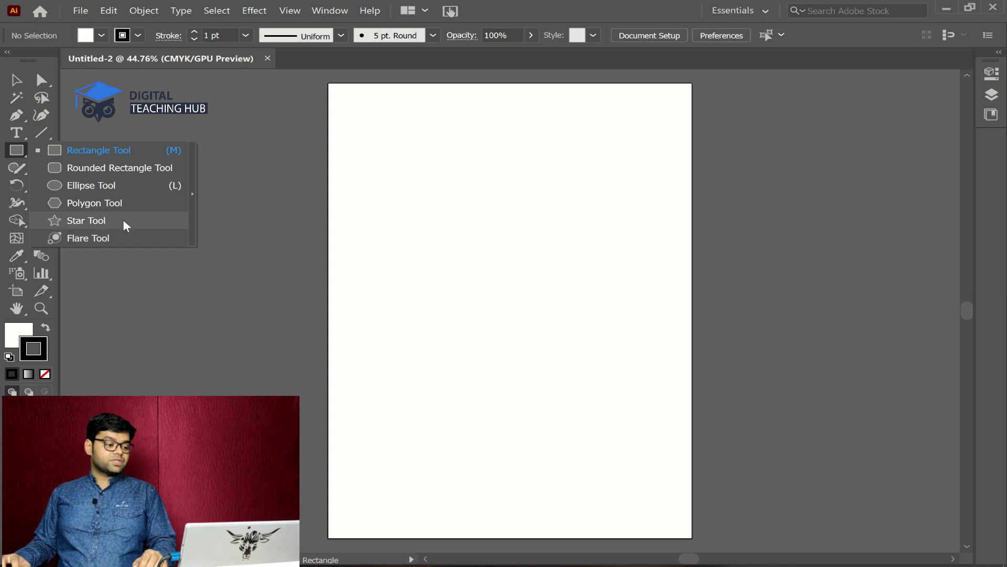
click(128, 159)
drag(364, 109, 657, 367)
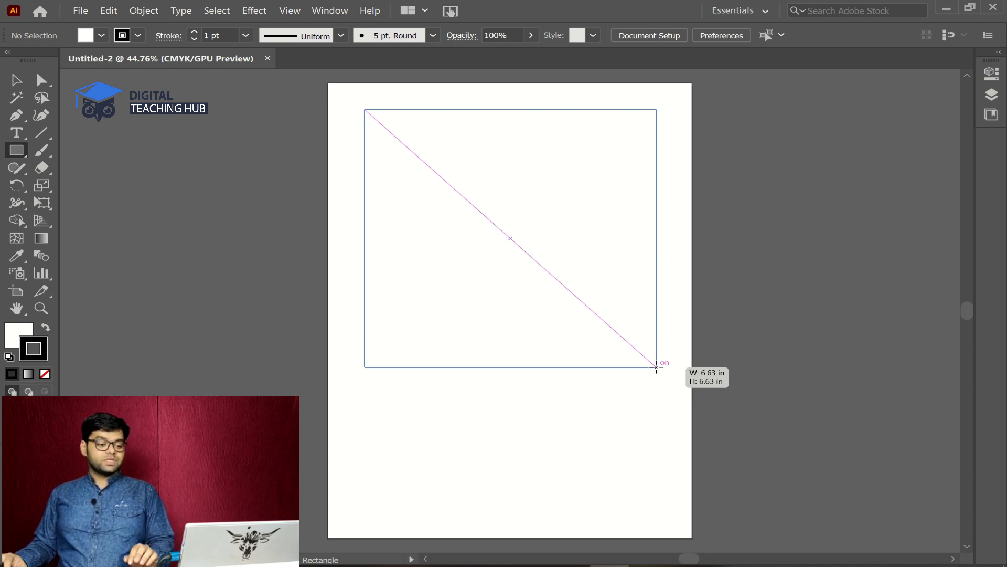
drag(656, 367, 656, 367)
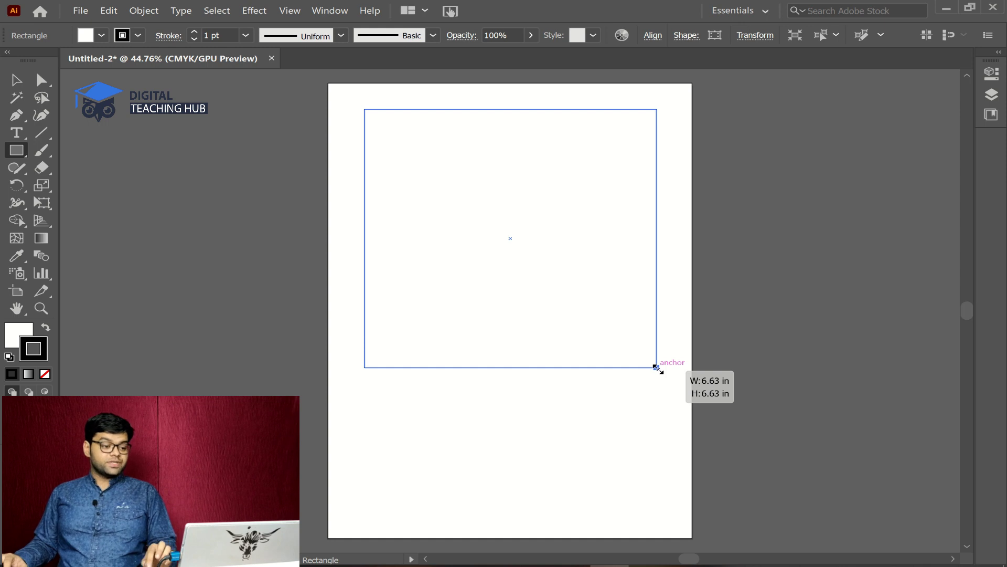
- Try shrinking the square proportionally to about 5.27 in, and undo both the resize and the square itself
drag(658, 369, 597, 313)
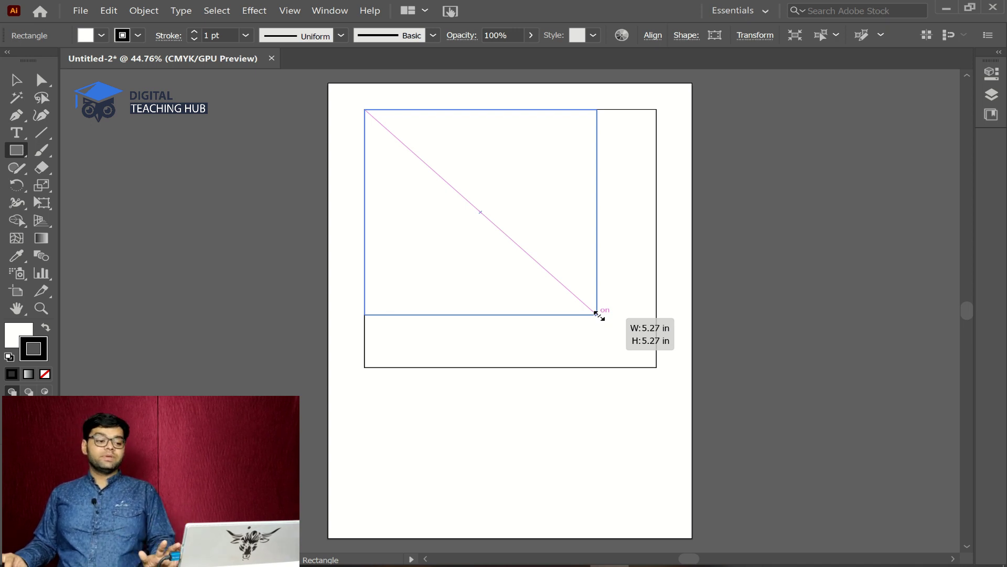
drag(596, 313, 596, 313)
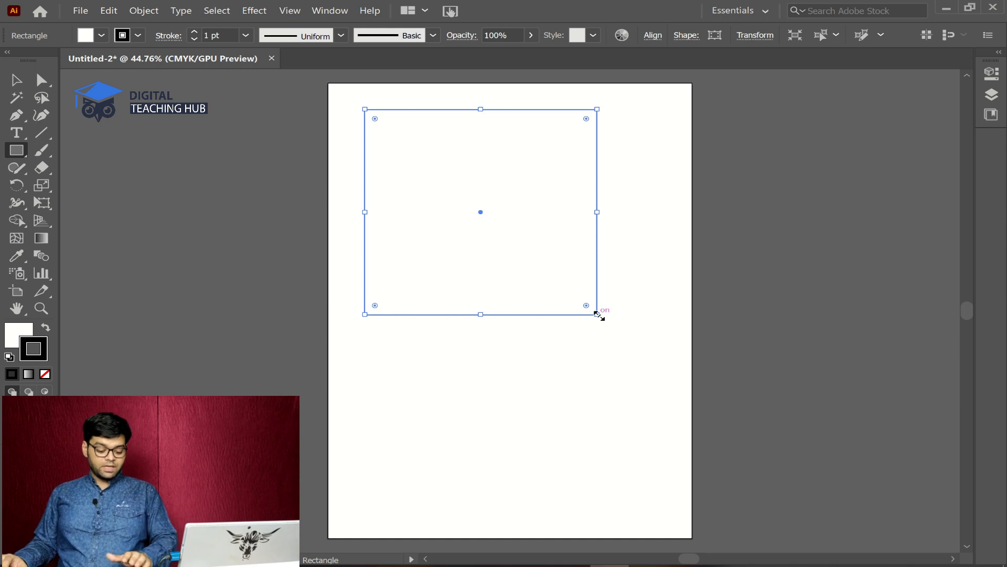
key(ctrl+z)
key(ctrl+z)
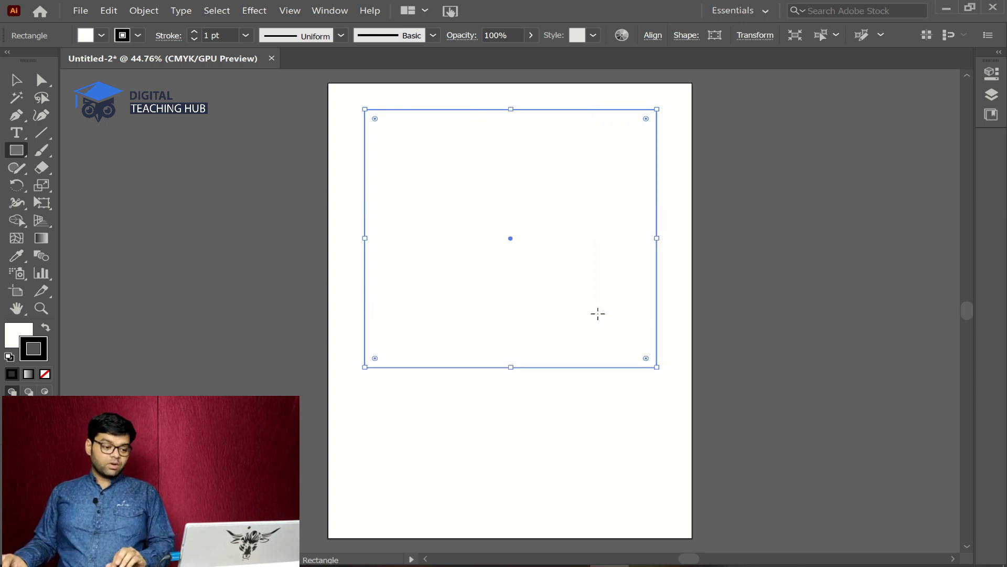
key(ctrl+z)
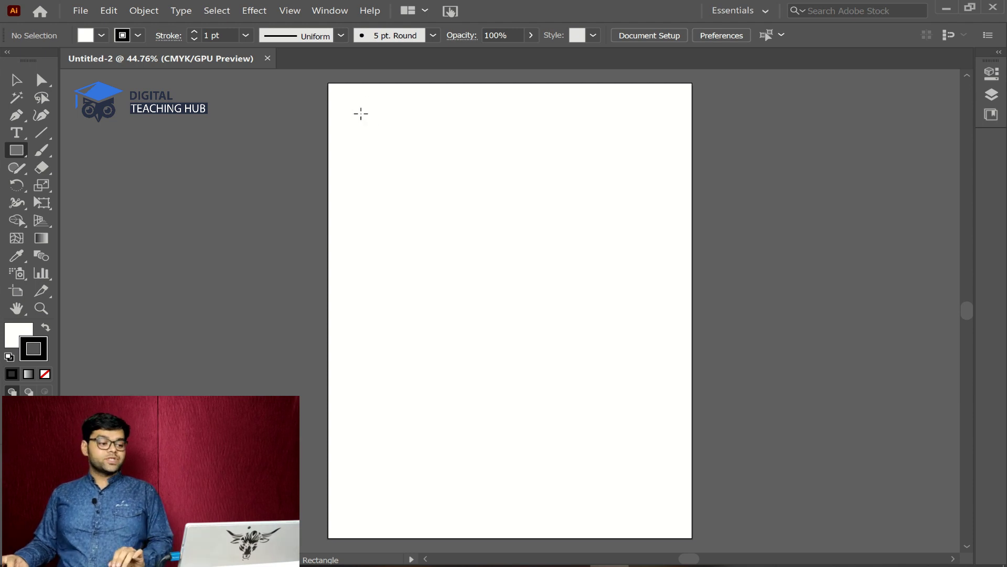
- Try drawing an unconstrained small rectangle and a larger one near the artboard's upper-left corner, undoing each of them
drag(359, 111, 441, 204)
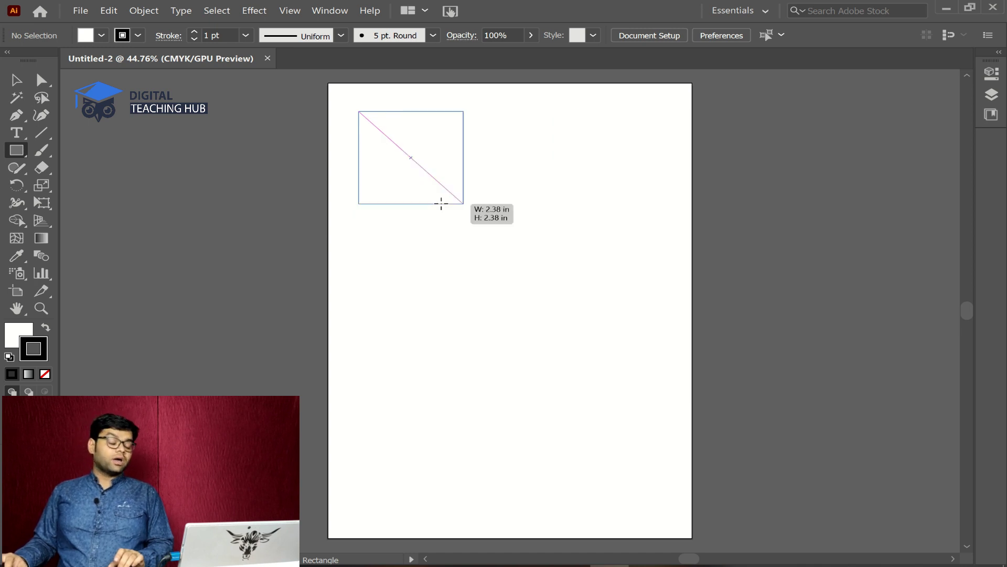
drag(442, 204, 442, 204)
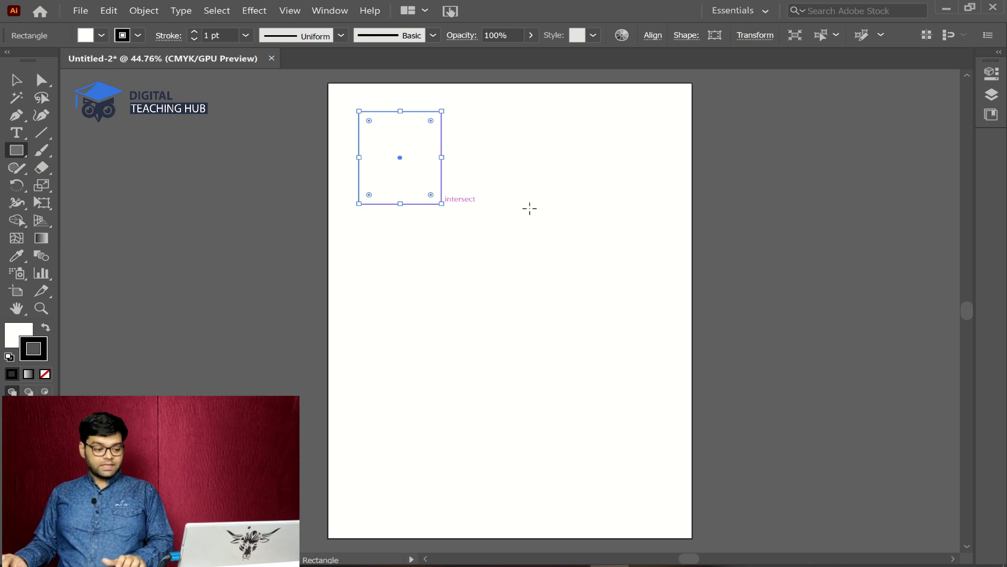
key(ctrl+z)
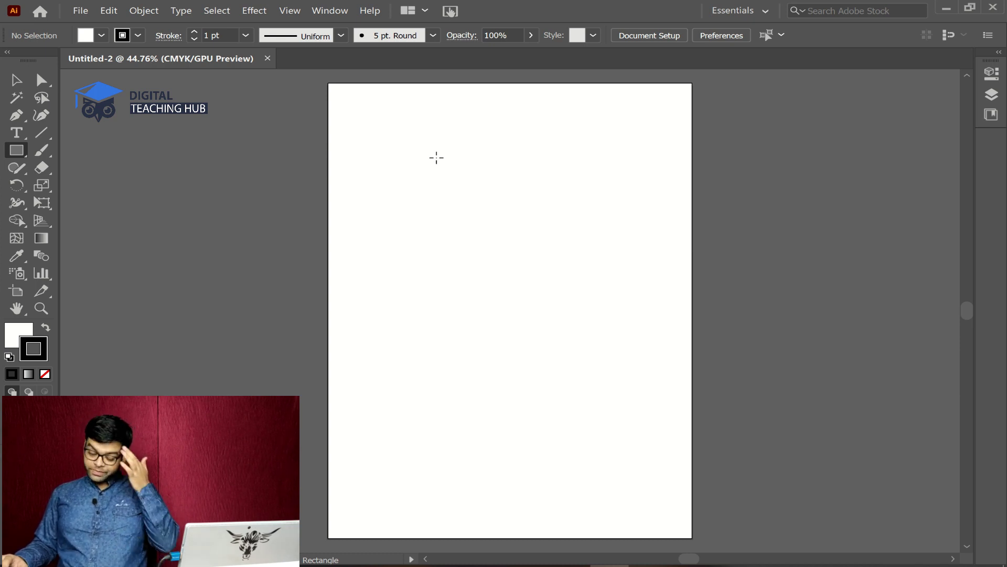
drag(352, 115, 567, 358)
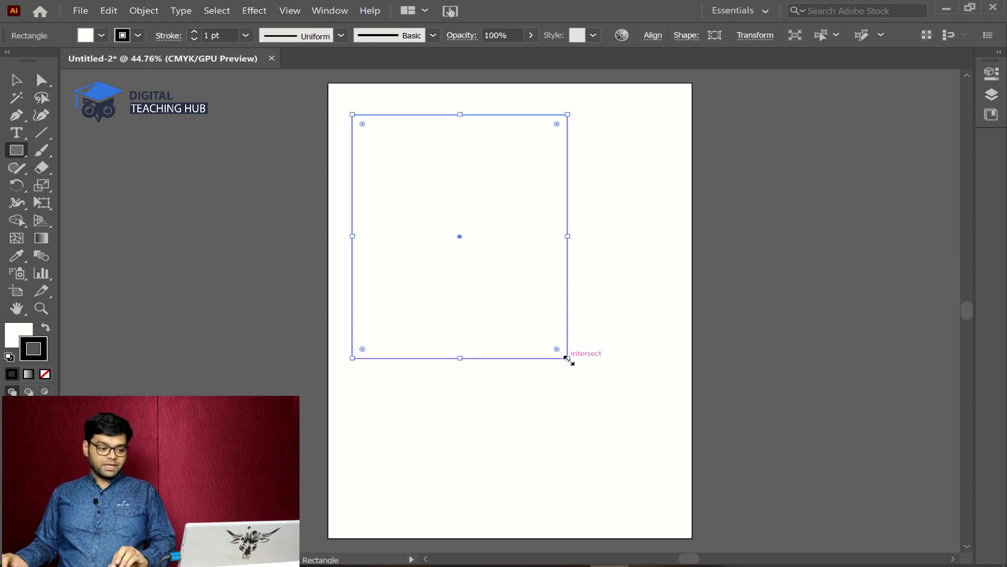
key(ctrl+z)
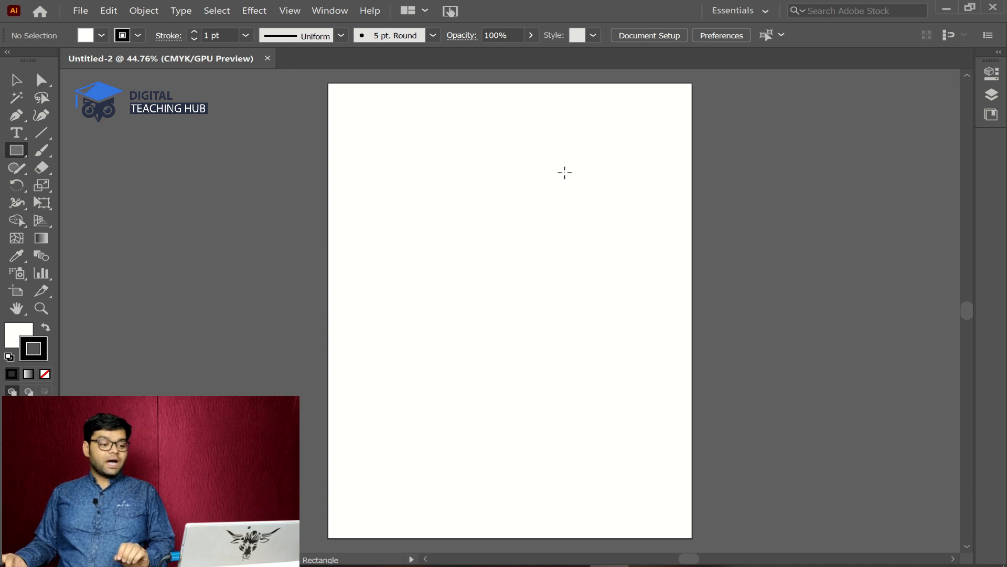
- Try creating a rectangle exactly 2 in wide and 1 in high on the upper part of the artboard, and undo it
click(493, 197)
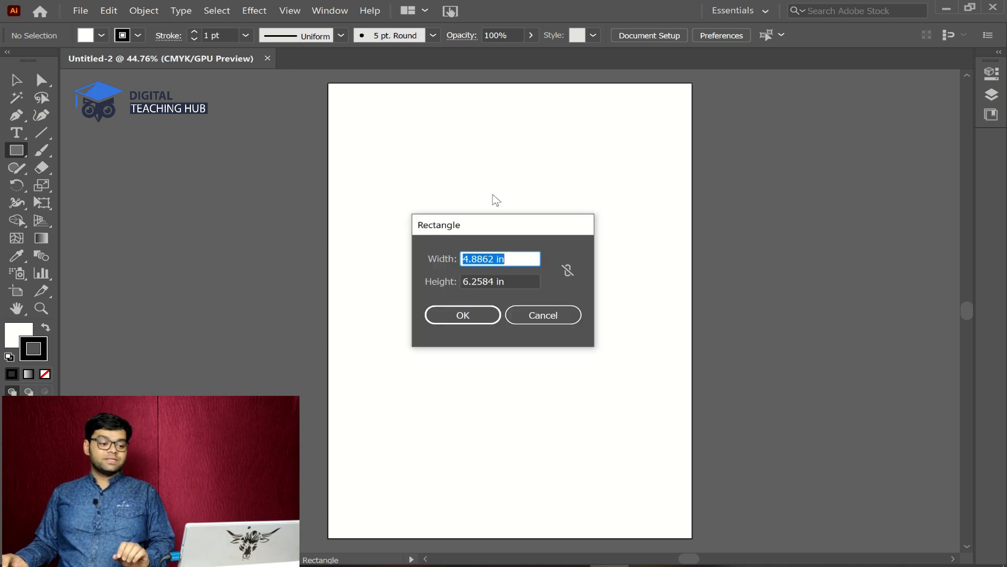
drag(527, 237, 569, 152)
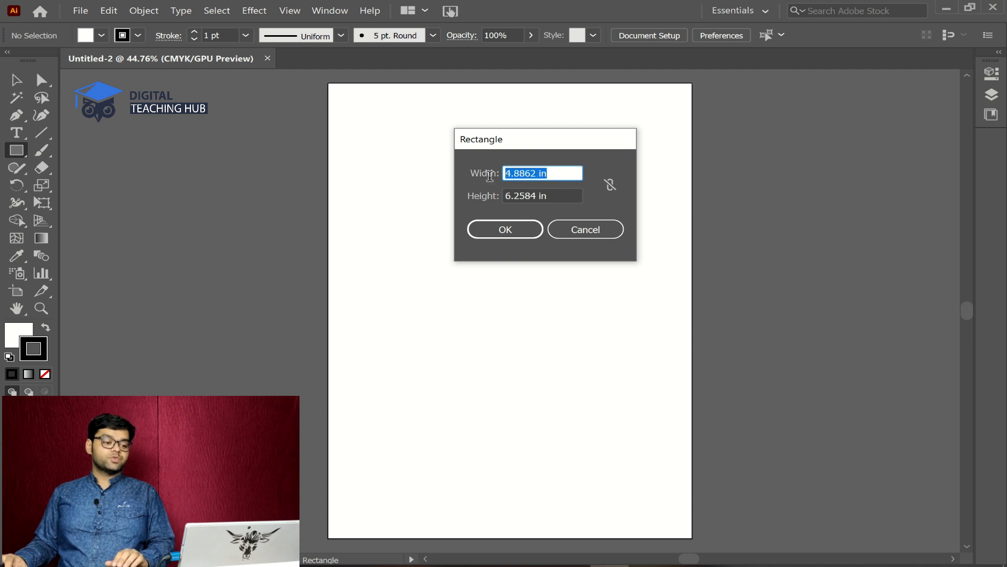
text(2)
key(Tab)
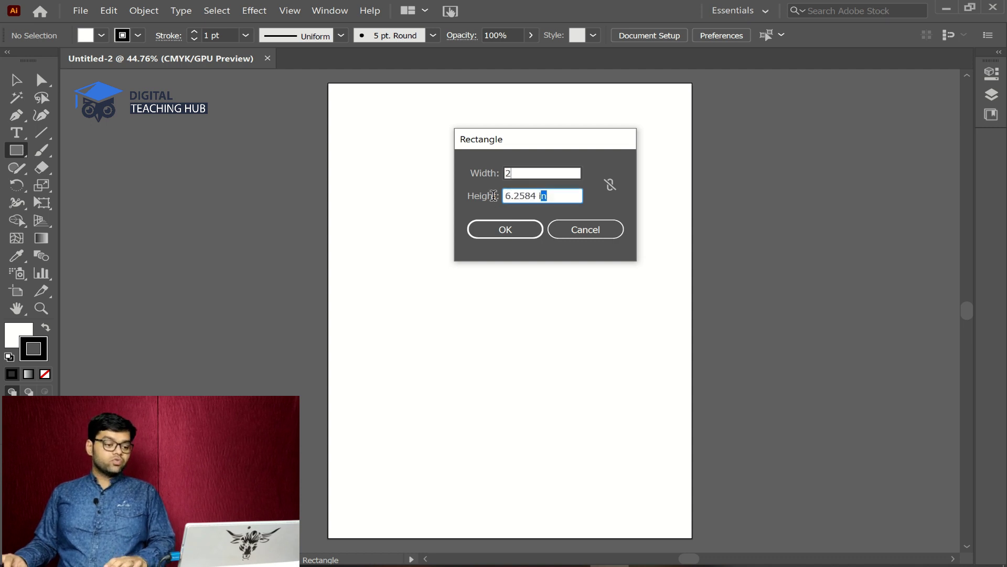
text(1)
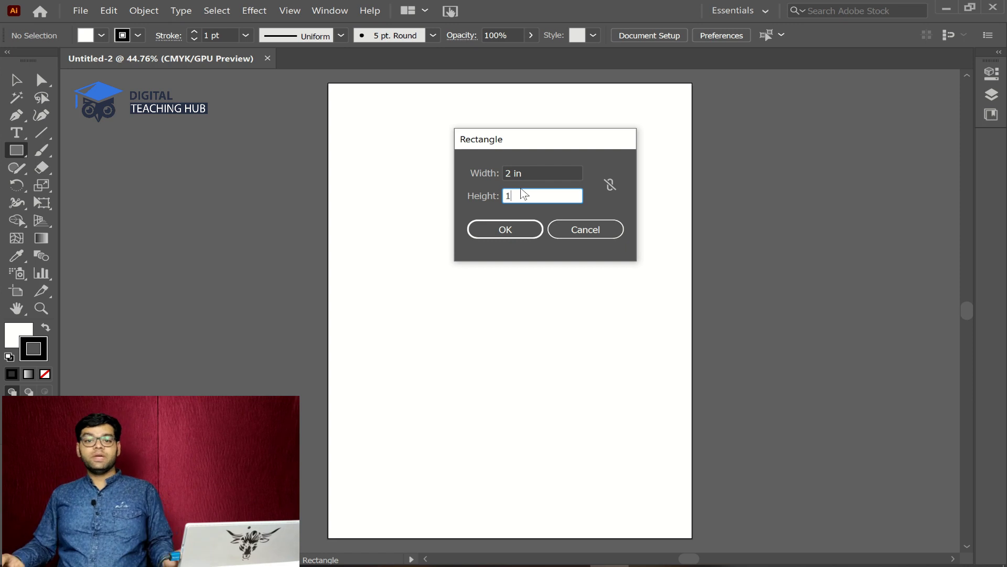
click(510, 235)
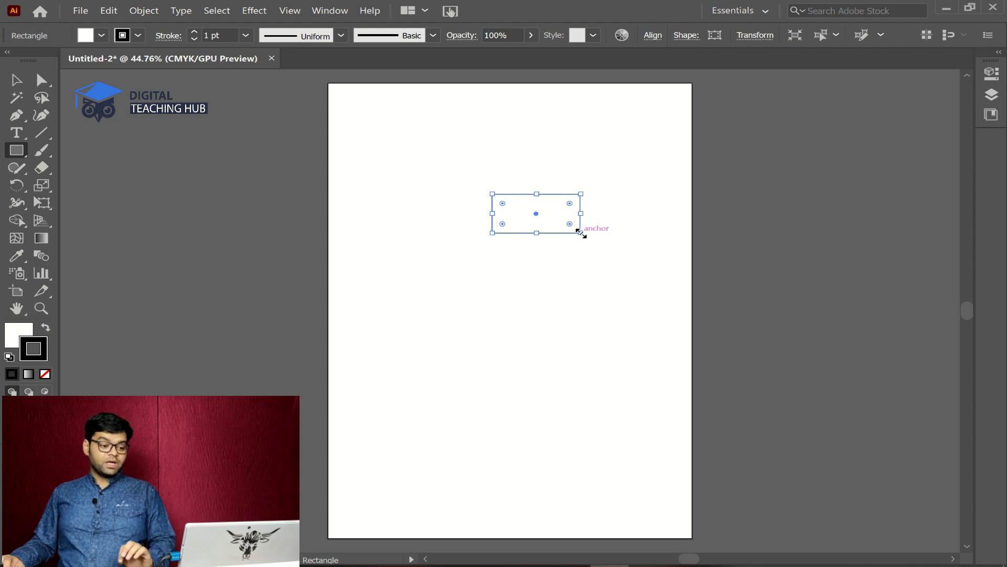
mouse_move(580, 232)
mouse_down()
mouse_move(710, 378)
mouse_move(425, 164)
mouse_move(748, 456)
mouse_move(400, 171)
mouse_move(661, 429)
mouse_move(457, 241)
mouse_move(619, 367)
mouse_move(577, 313)
mouse_move(607, 344)
mouse_move(404, 252)
mouse_move(513, 373)
mouse_move(539, 131)
mouse_move(619, 360)
mouse_move(581, 233)
mouse_up()
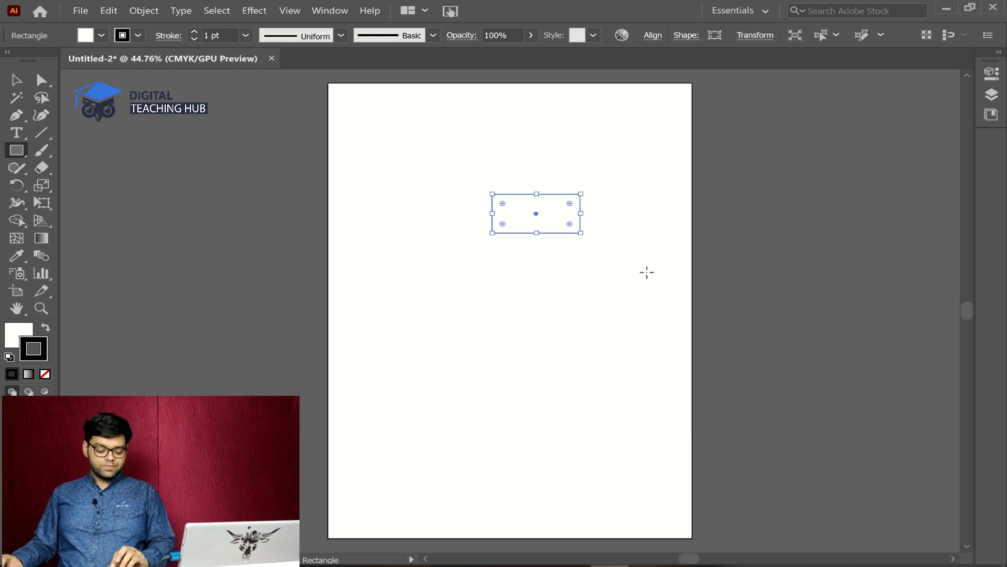
key(ctrl+z)
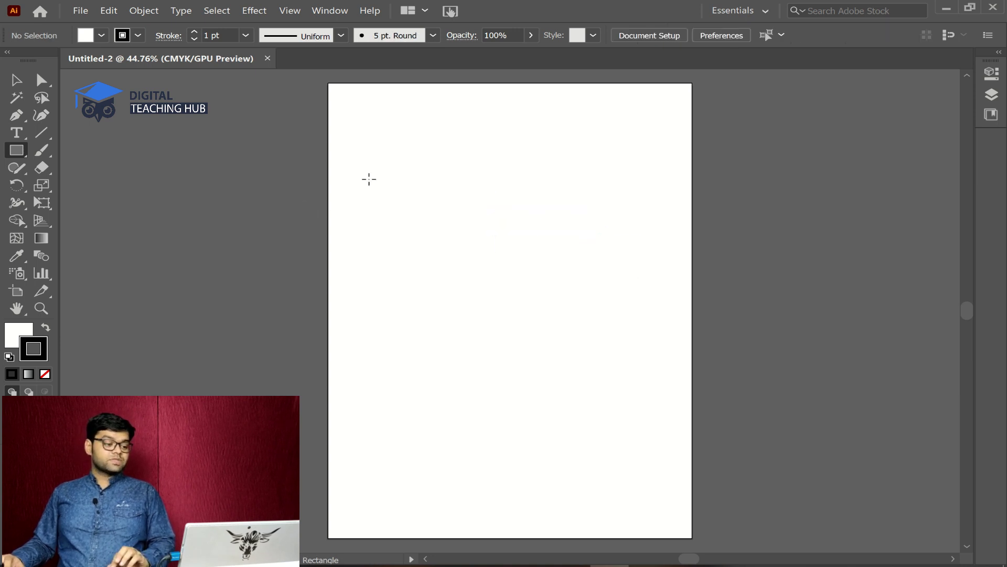
- Draw a small, nearly square rectangle near the artboard's upper-left corner, and deselect and reselect it with the Selection Tool
drag(356, 109, 423, 170)
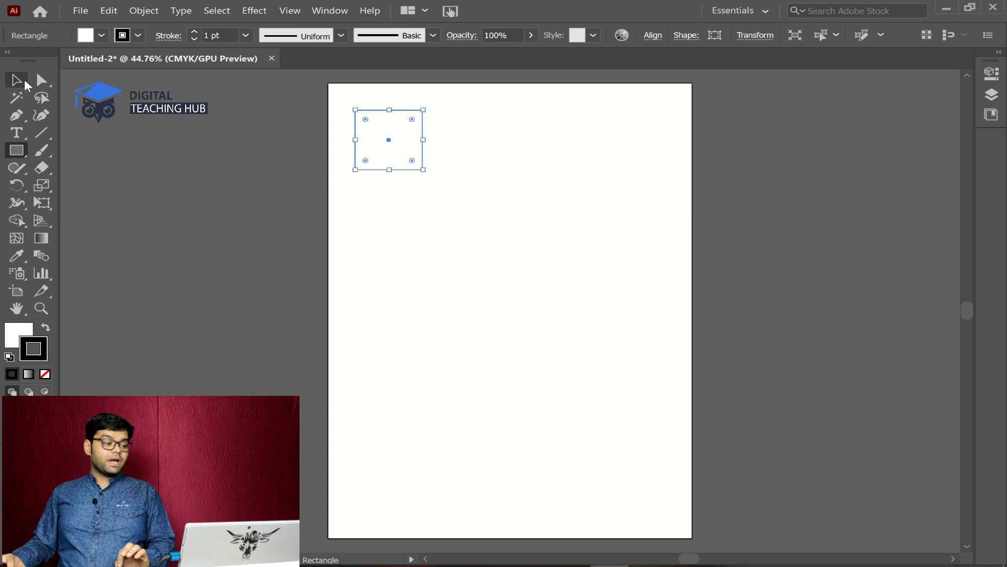
click(24, 81)
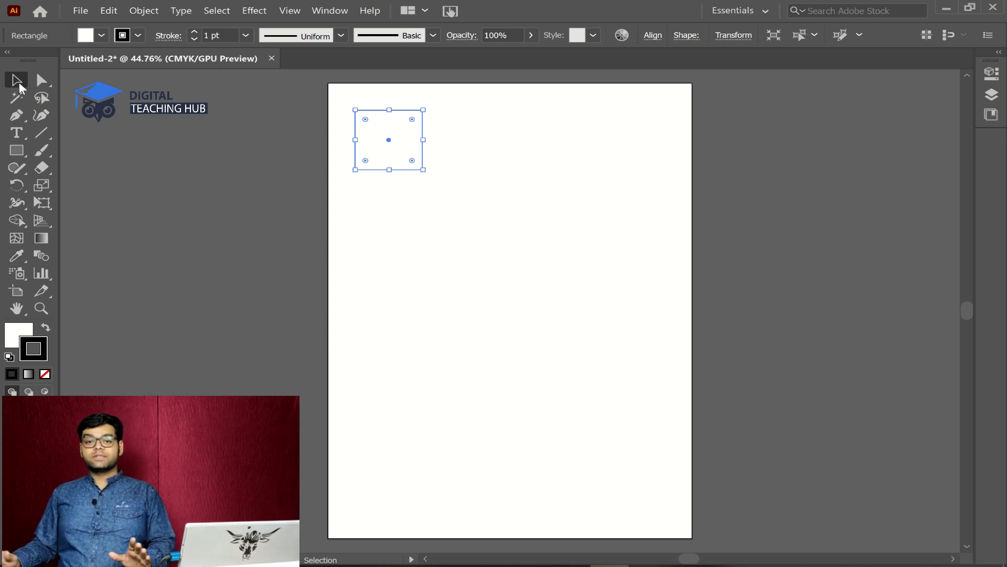
click(16, 151)
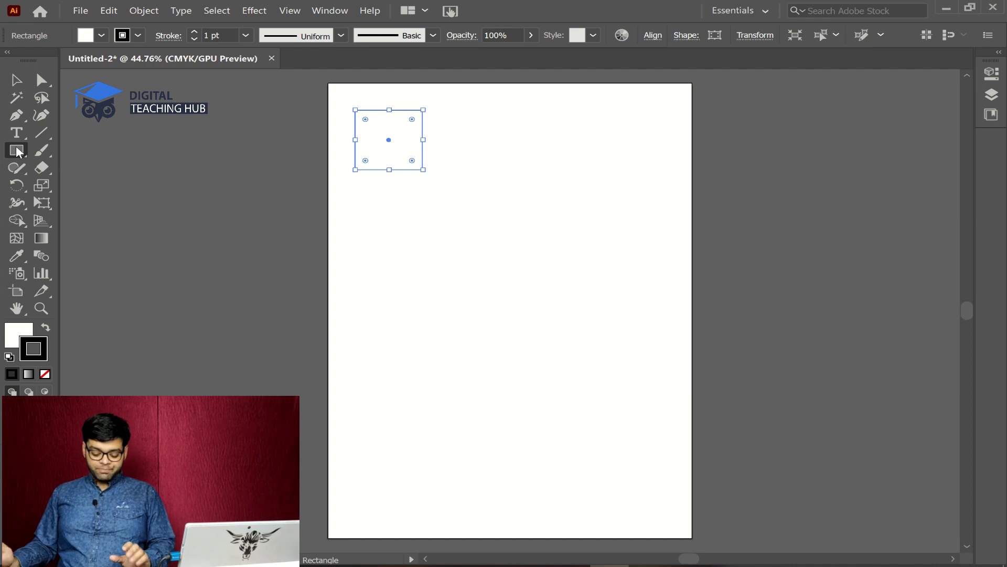
key(v)
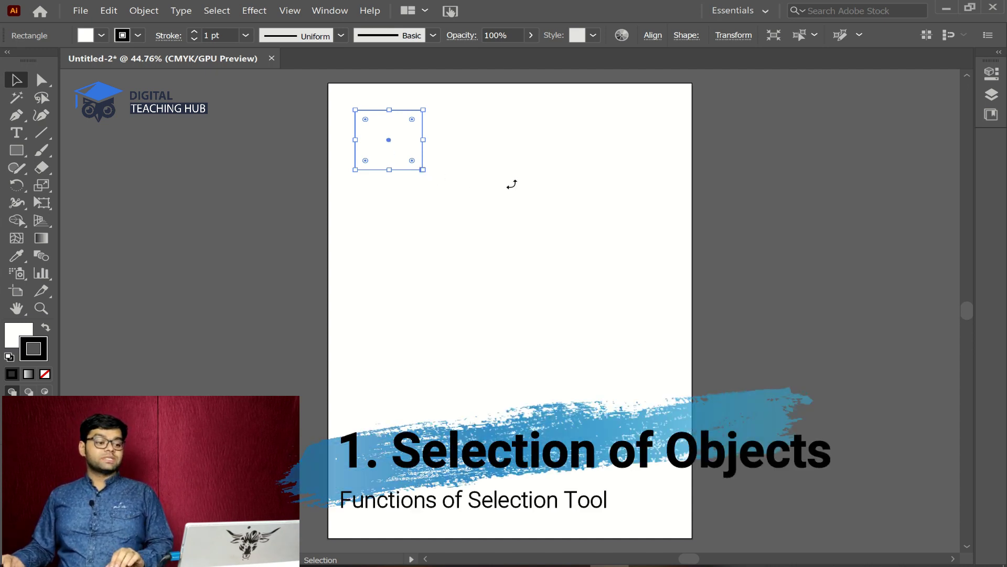
click(559, 284)
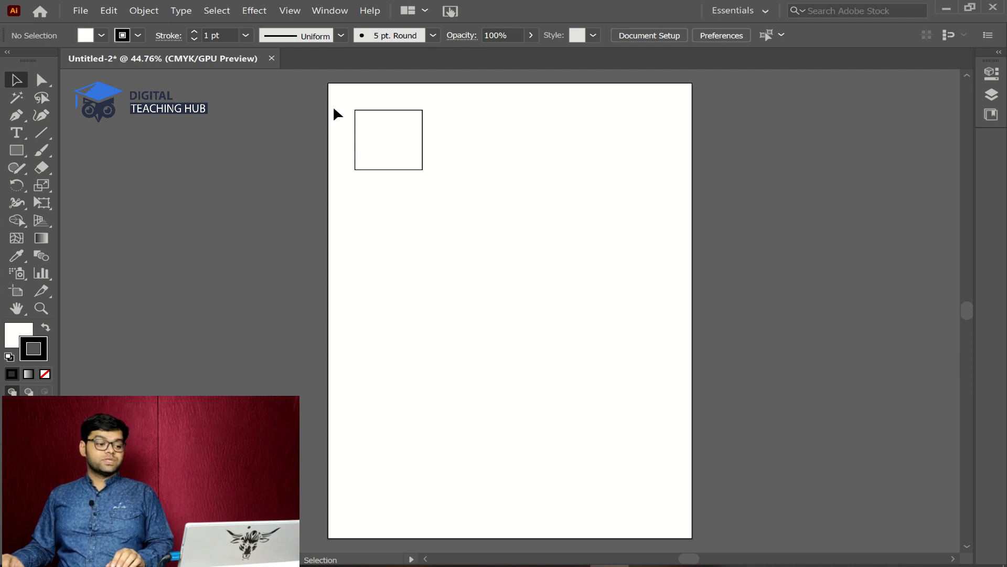
click(377, 143)
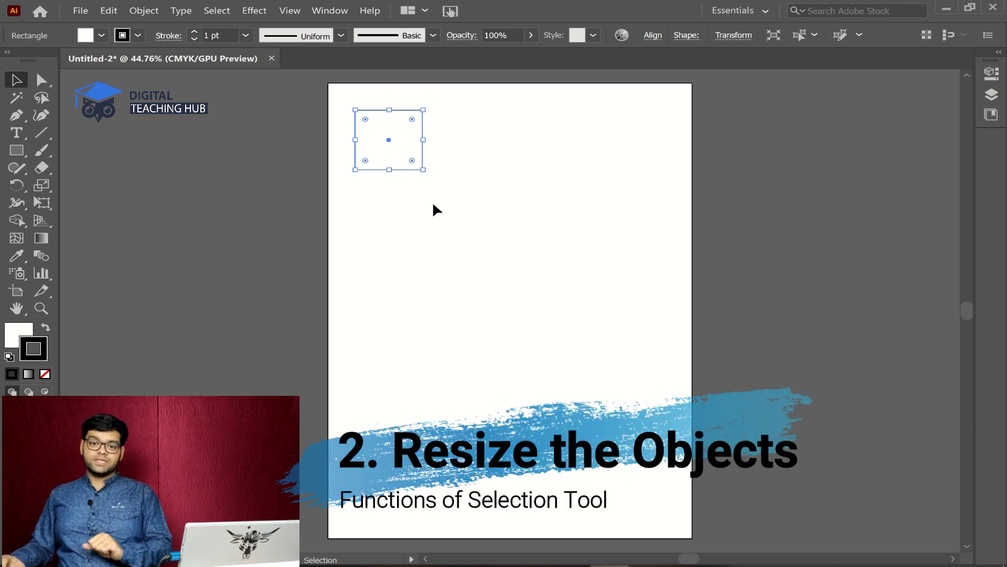
- Try resizing the rectangle from its corner and rotating it freely and in 45° increments, restoring its original size and orientation
mouse_move(423, 169)
mouse_down()
mouse_move(530, 321)
mouse_move(416, 150)
mouse_move(564, 380)
mouse_move(439, 166)
mouse_move(649, 437)
mouse_move(424, 172)
mouse_up()
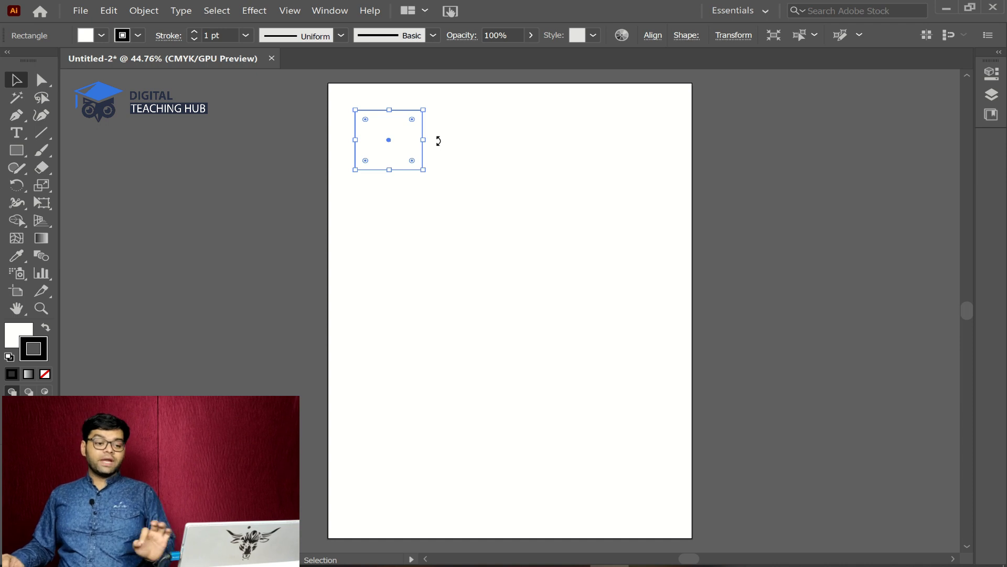
drag(439, 140, 427, 120)
key(ctrl+z)
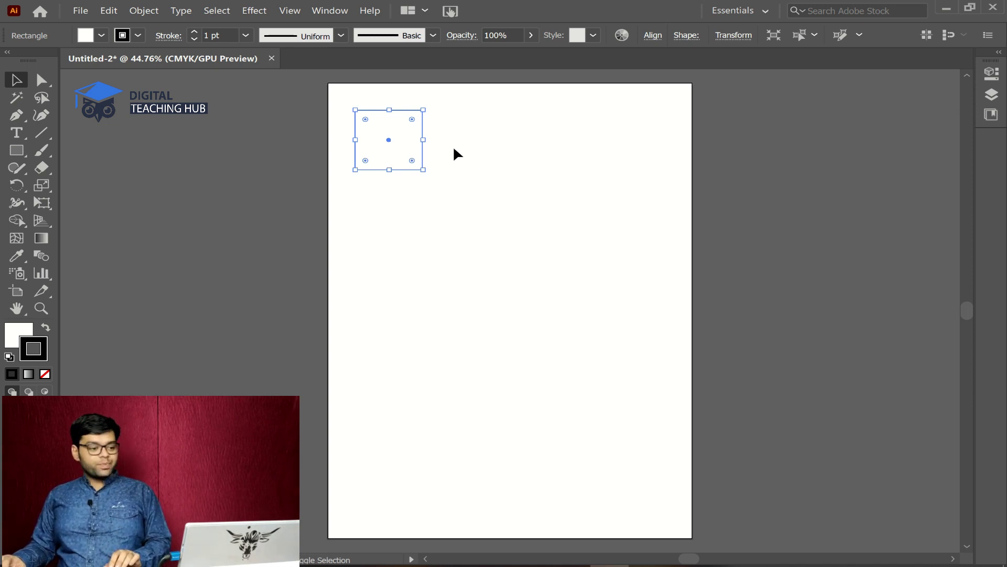
drag(434, 139, 434, 110)
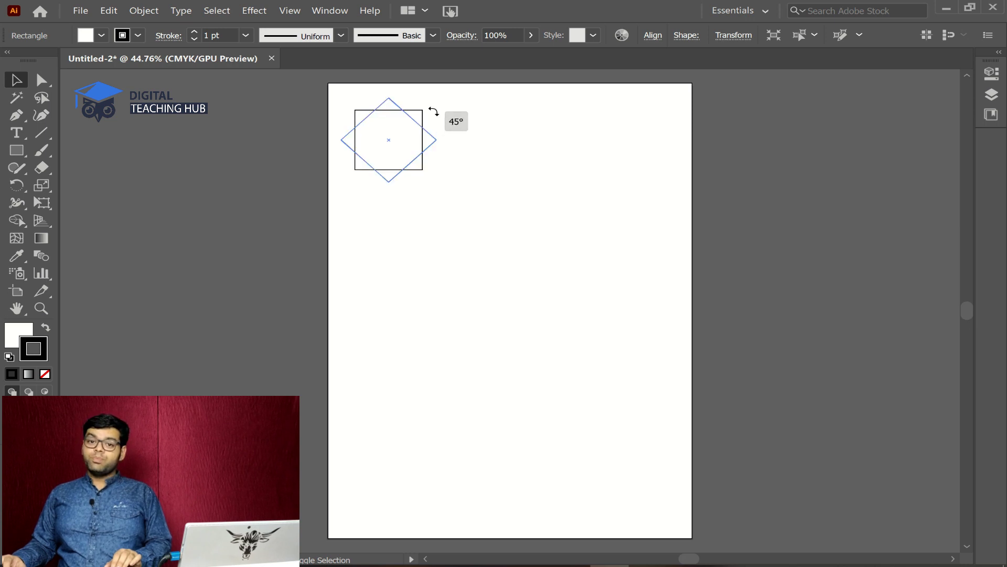
drag(434, 111, 395, 191)
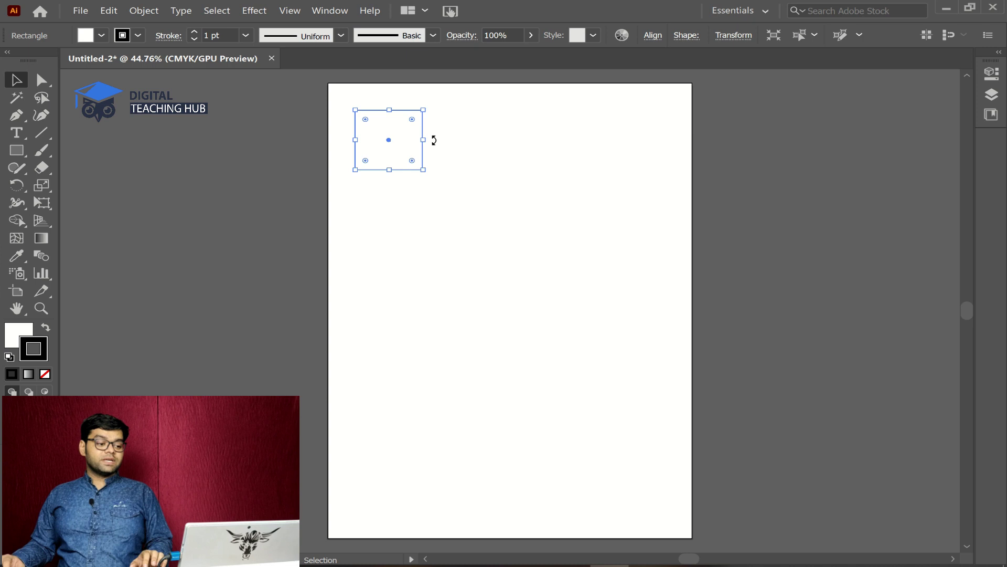
drag(441, 148, 342, 143)
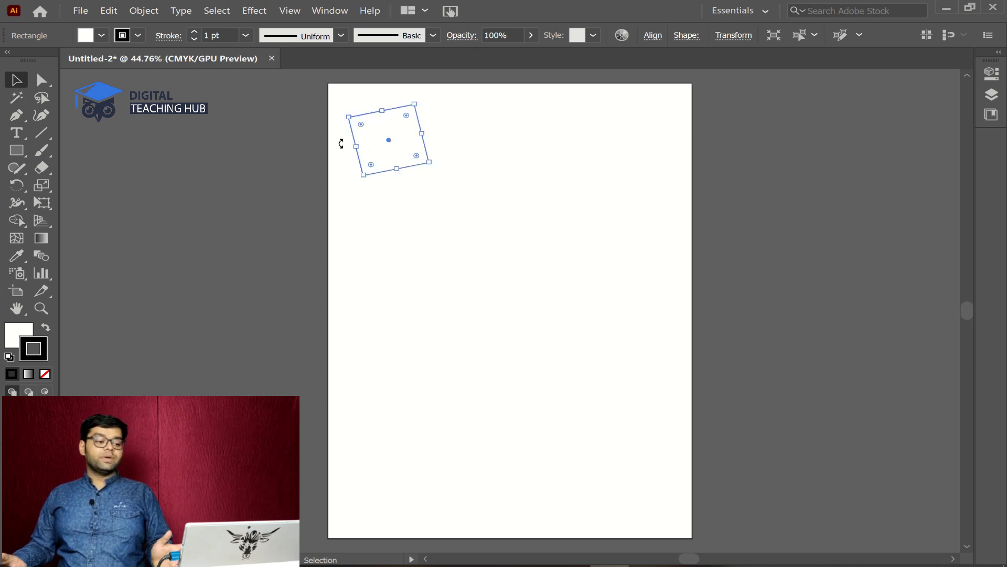
key(ctrl+z)
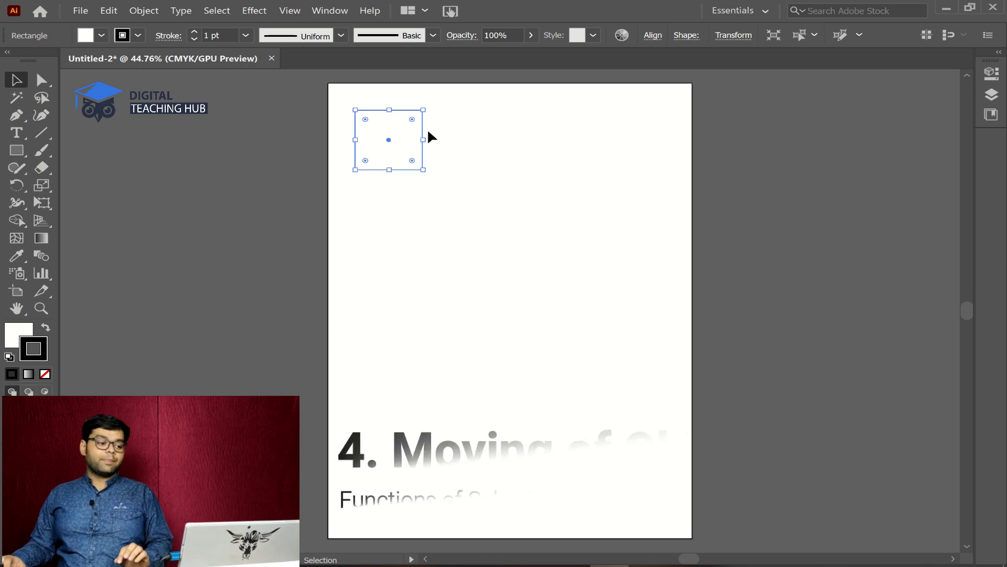
- Move the rectangle to the middle of the artboard and back to the upper-left corner area
drag(400, 124, 529, 286)
drag(529, 286, 400, 126)
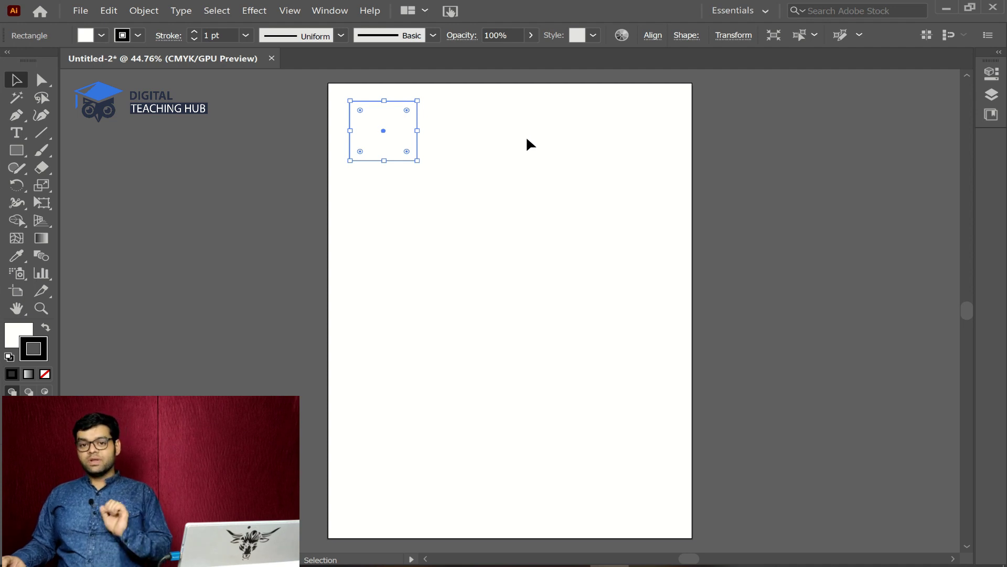
- Try copying the rectangle and pasting the copy in the middle of the artboard, and undo the paste
key(a)
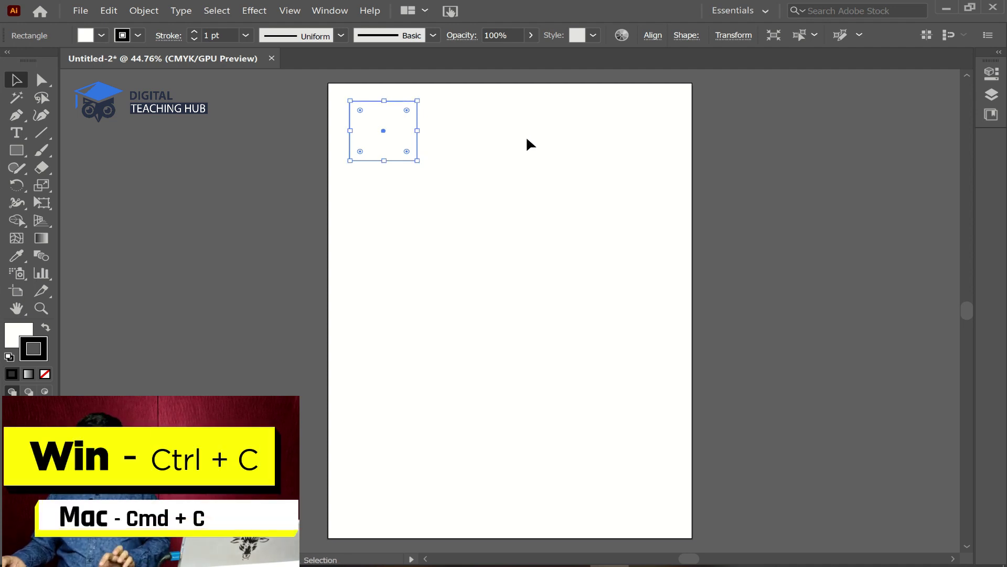
key(ctrl+v)
key(v)
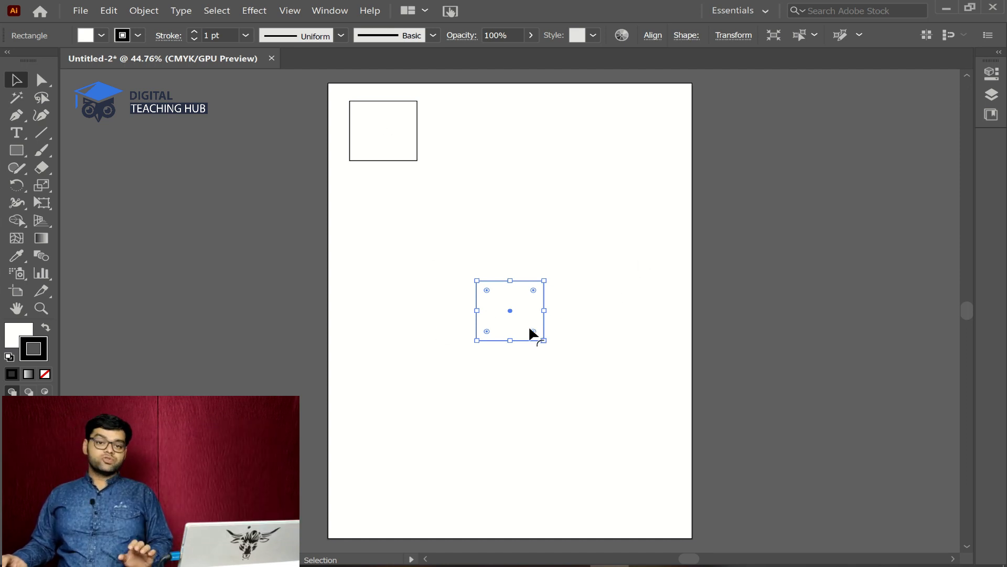
key(ctrl+z)
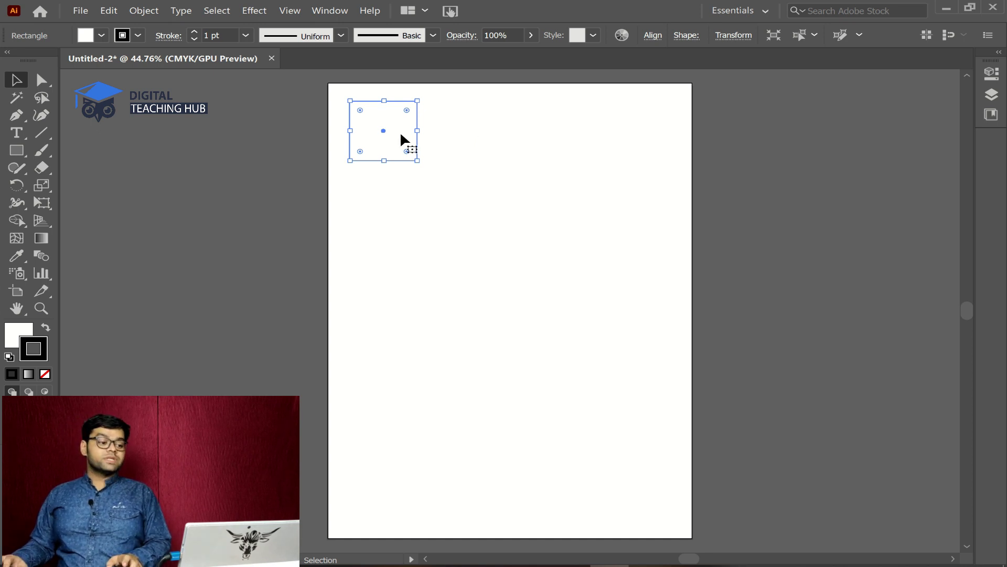
- Try duplicating the rectangle beside the original, near the artboard's right edge, and exactly level with the original, undoing each copy
key(alt)
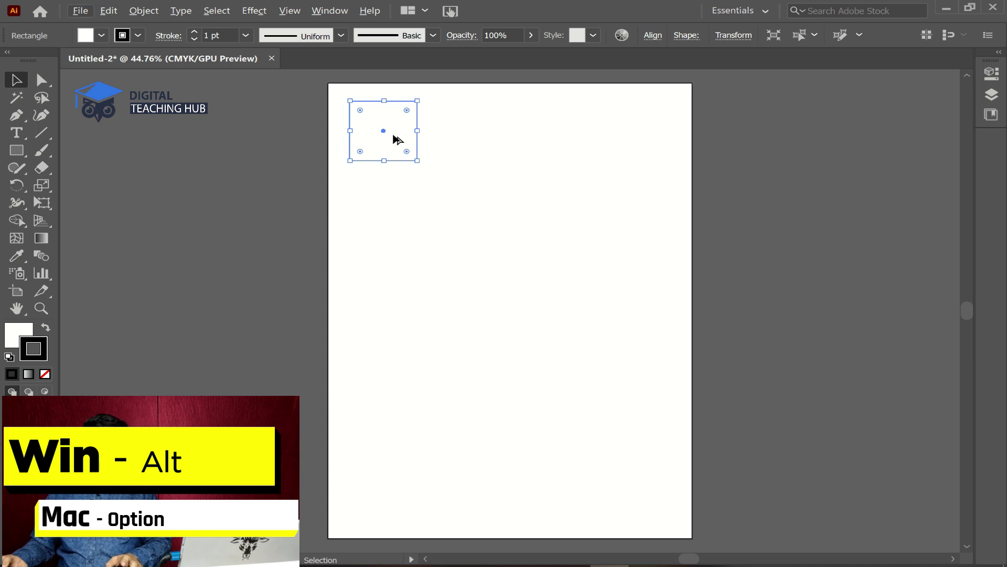
key(alt)
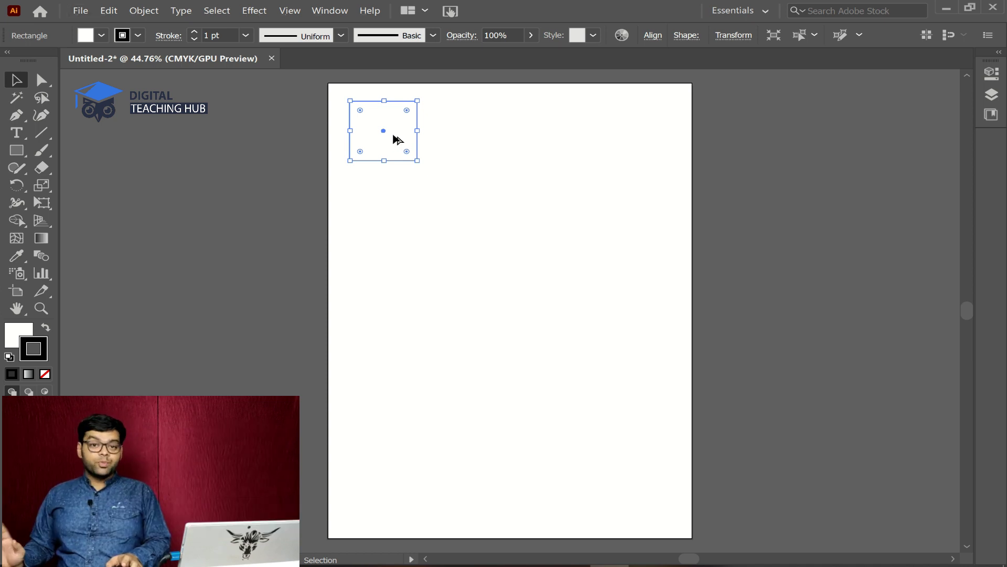
drag(394, 135, 479, 138)
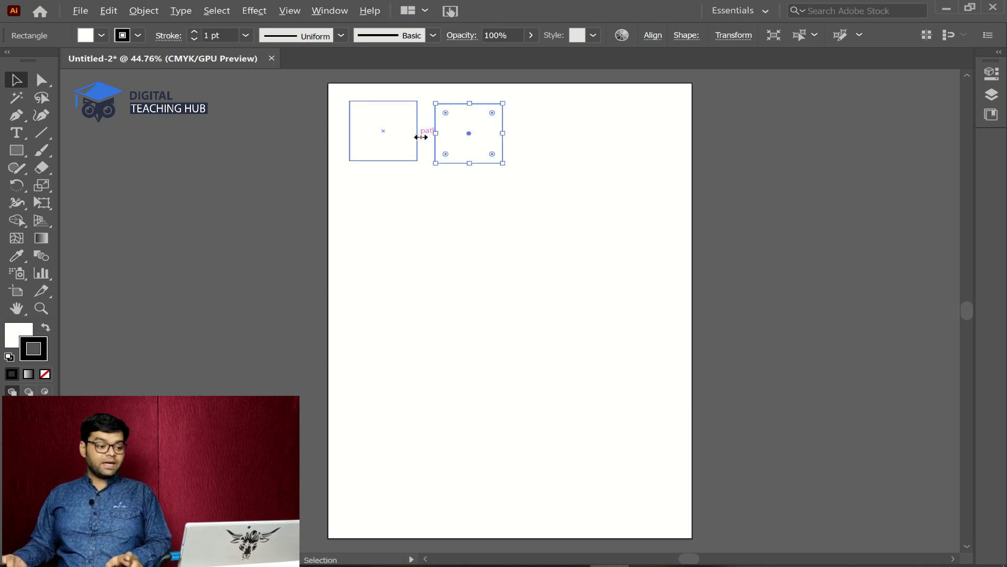
key(ctrl+z)
drag(401, 126, 660, 127)
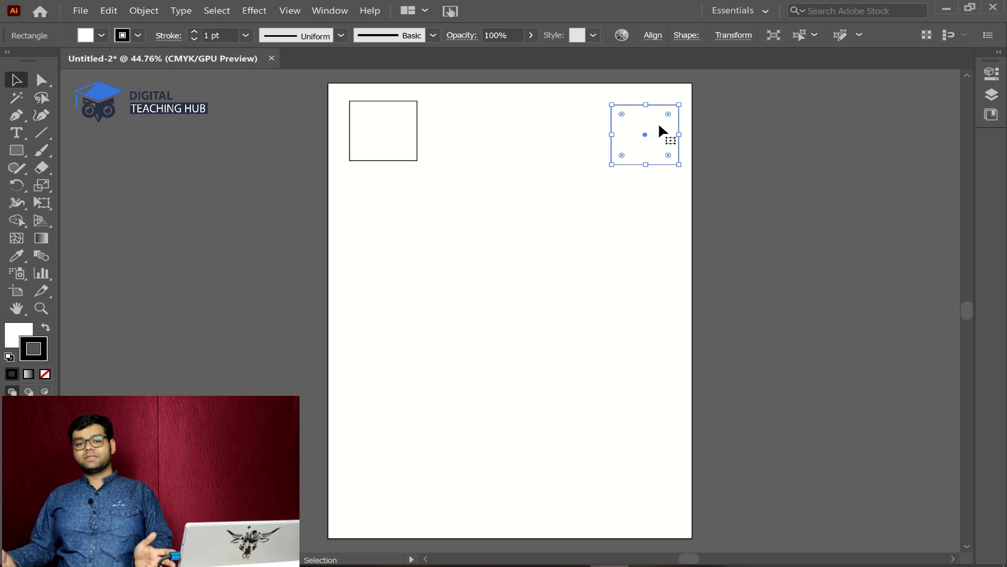
key(ctrl+z)
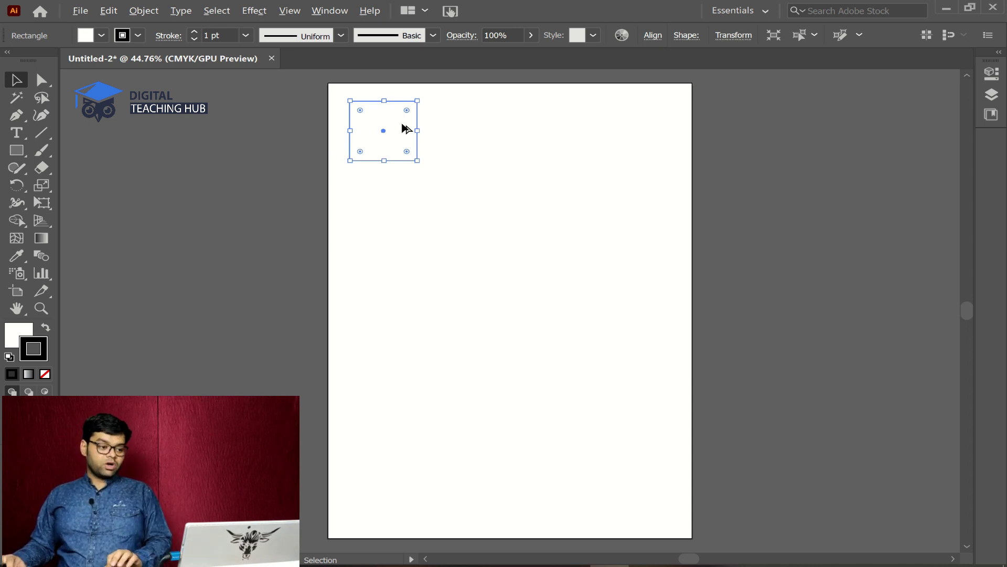
drag(412, 129, 494, 147)
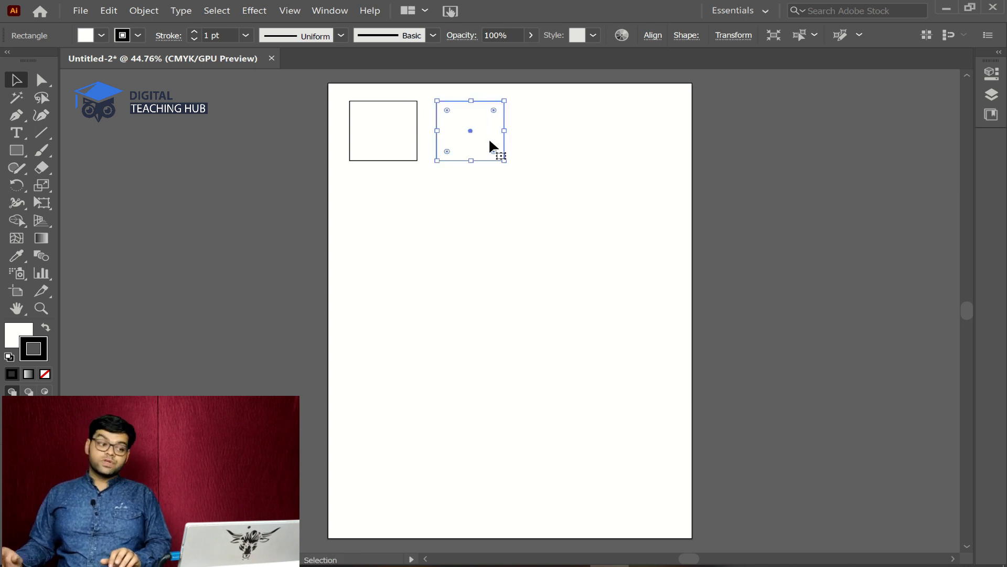
key(ctrl+z)
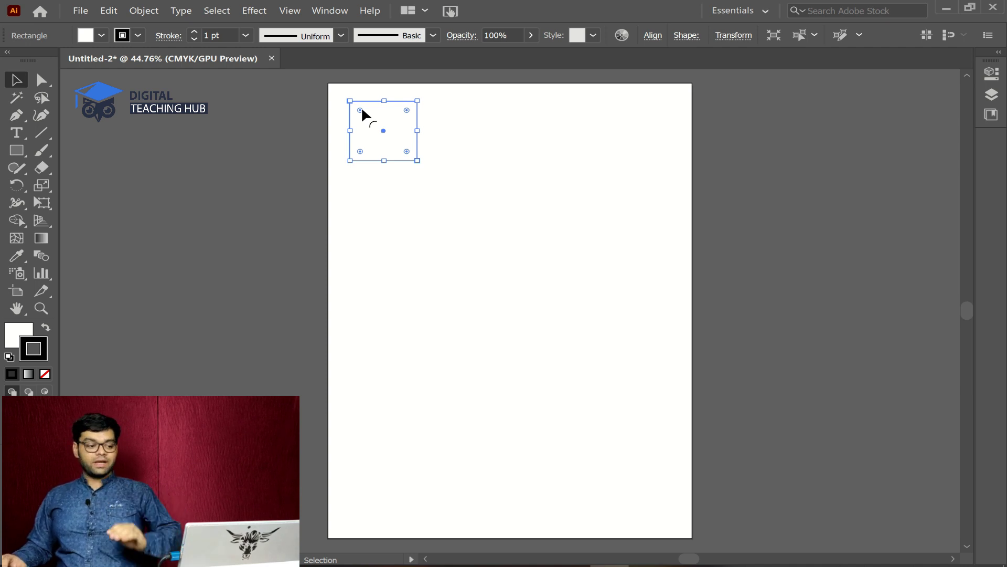
- Try rounding the rectangle's corners slightly and fully into an oval, undoing each rounding
drag(361, 109, 367, 114)
click(508, 207)
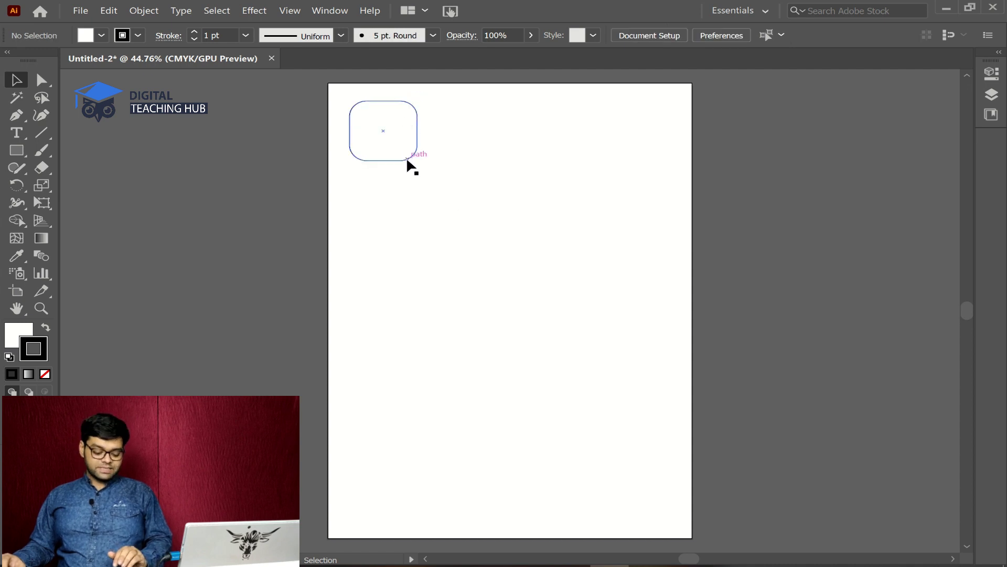
key(ctrl+z)
drag(362, 109, 474, 186)
click(498, 197)
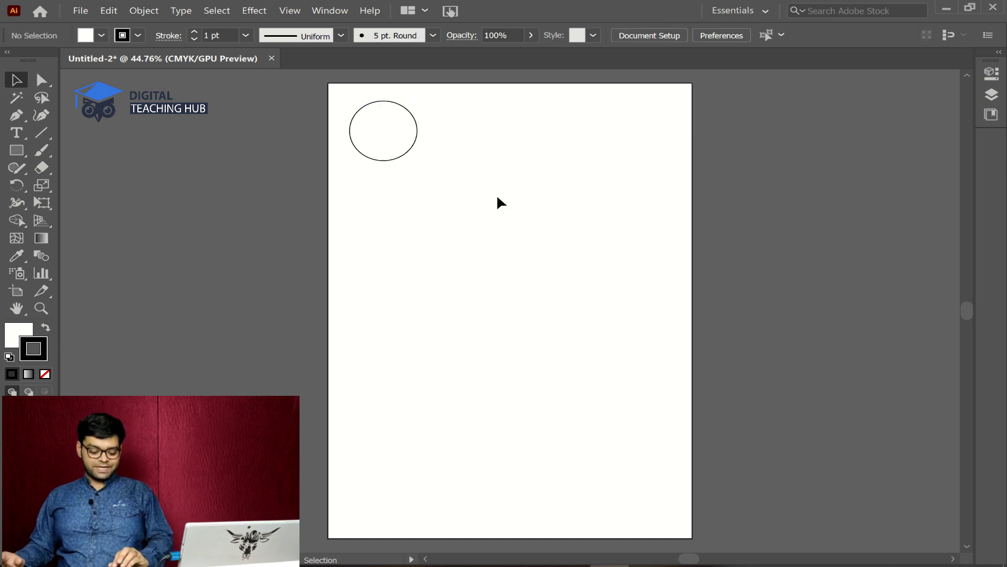
key(ctrl+z)
drag(407, 111, 401, 117)
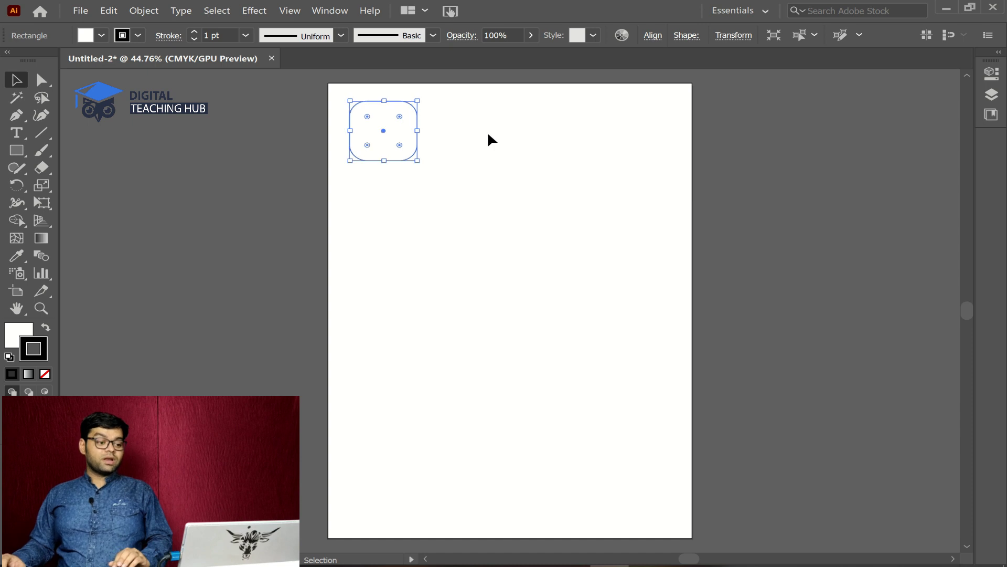
click(488, 136)
key(ctrl+z)
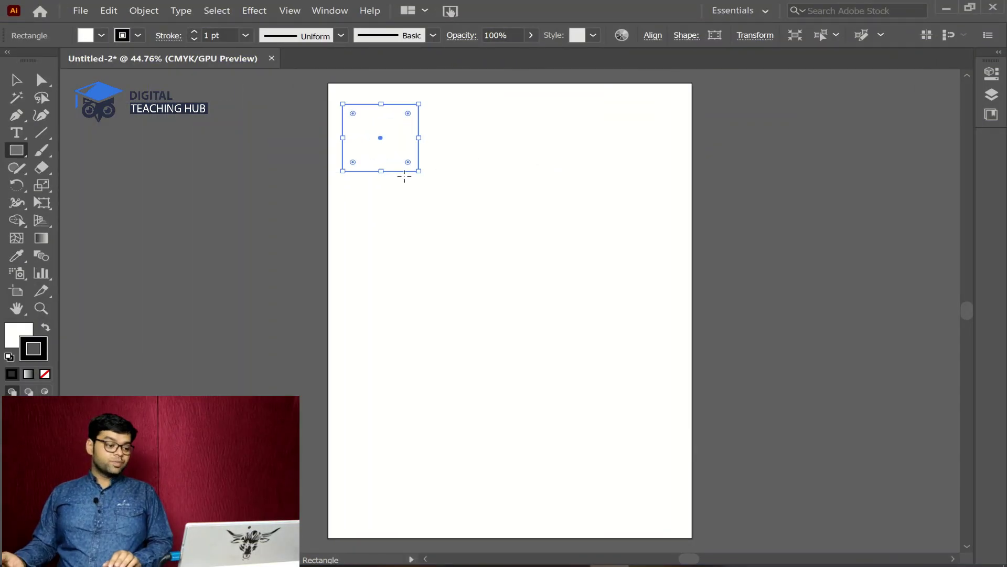
- Practise zooming in on the rectangle, zooming back out, and fitting the whole artboard in view
key(ctrl+plus)
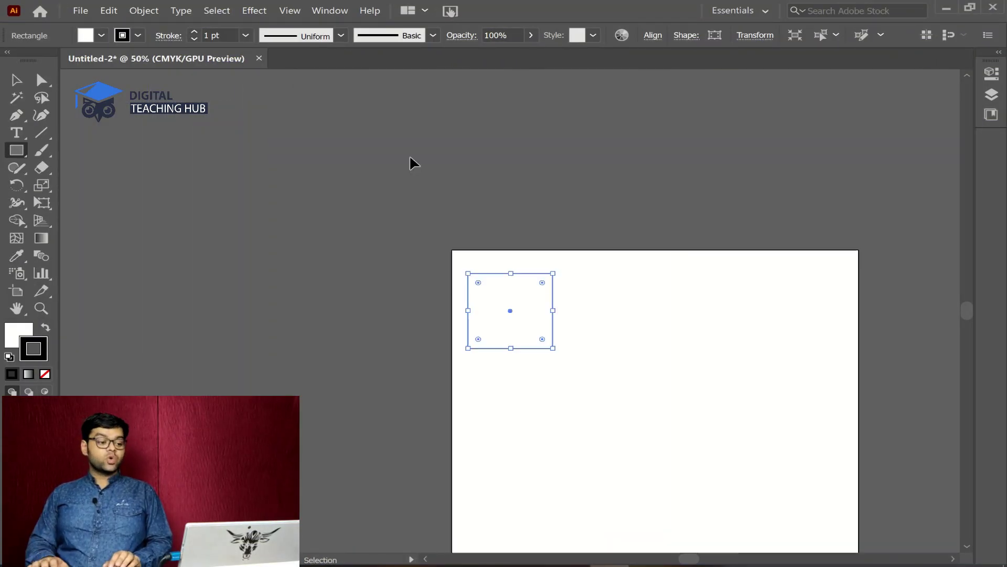
key(ctrl+plus)
key(ctrl+plus)
key(ctrl+plus)
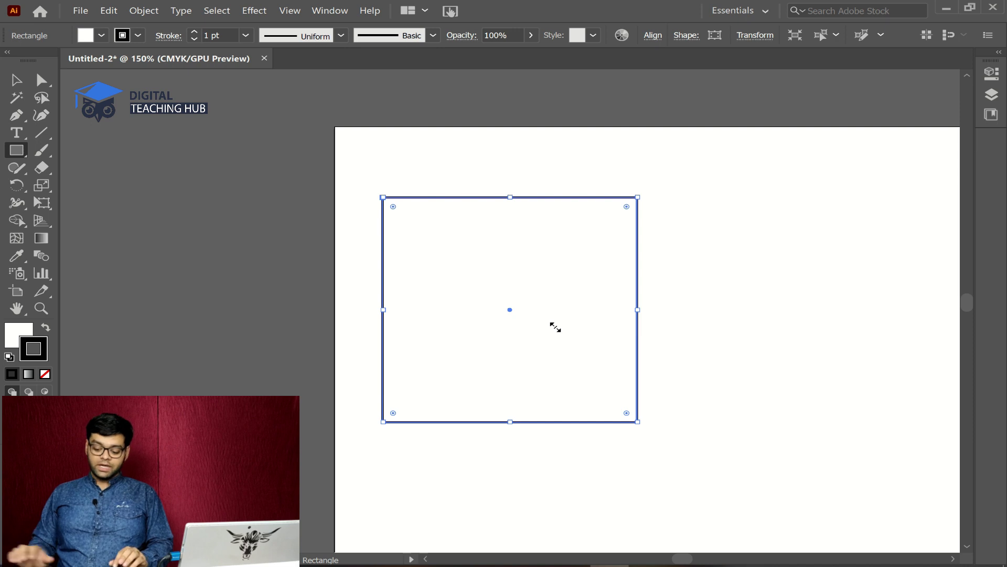
key(ctrl)
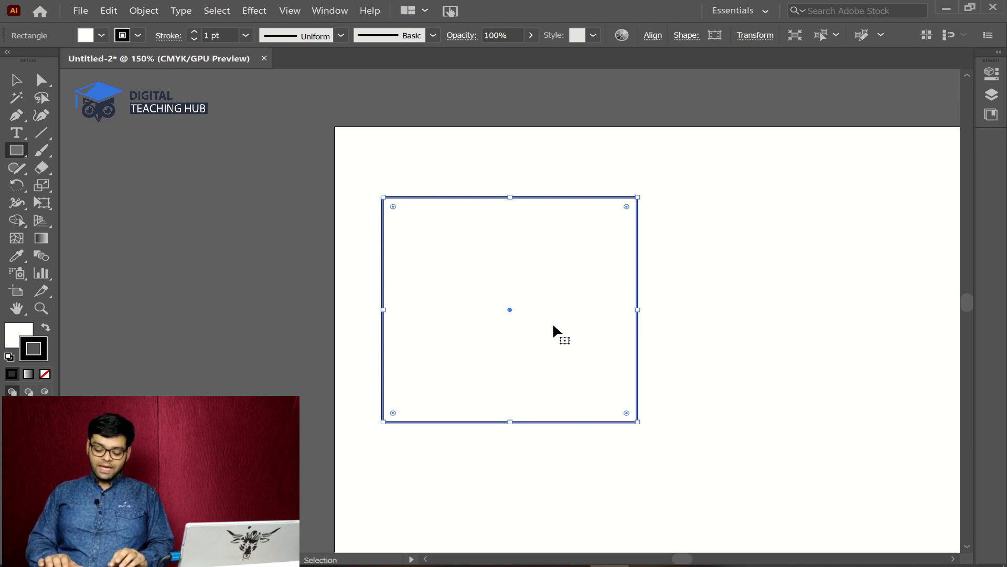
key(ctrl+0)
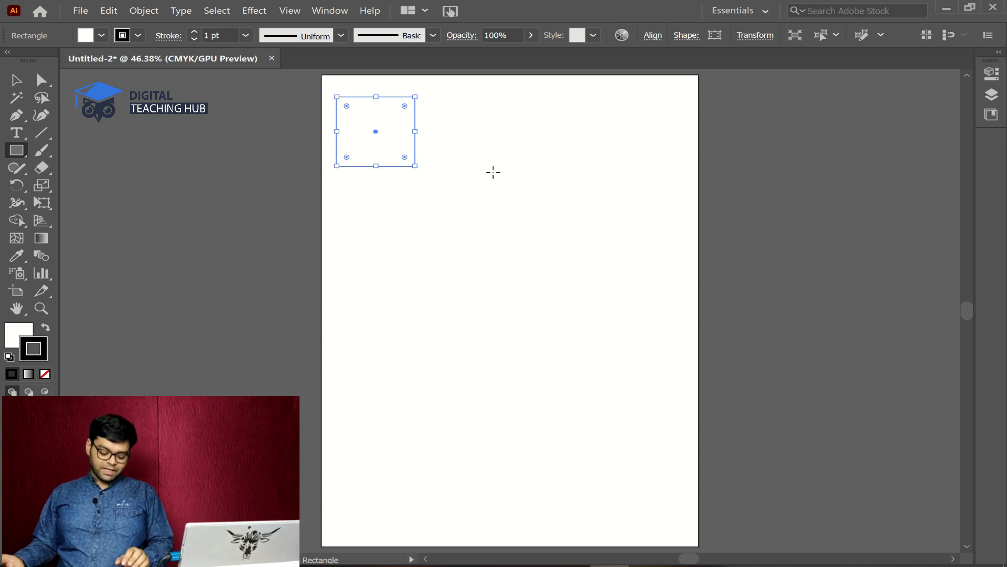
key(ctrl+space)
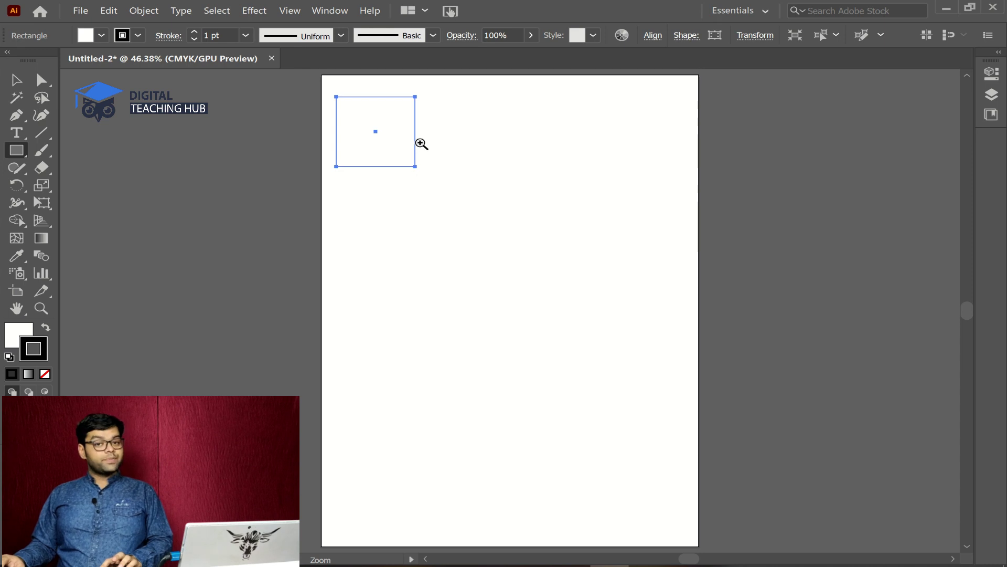
drag(421, 143, 853, 157)
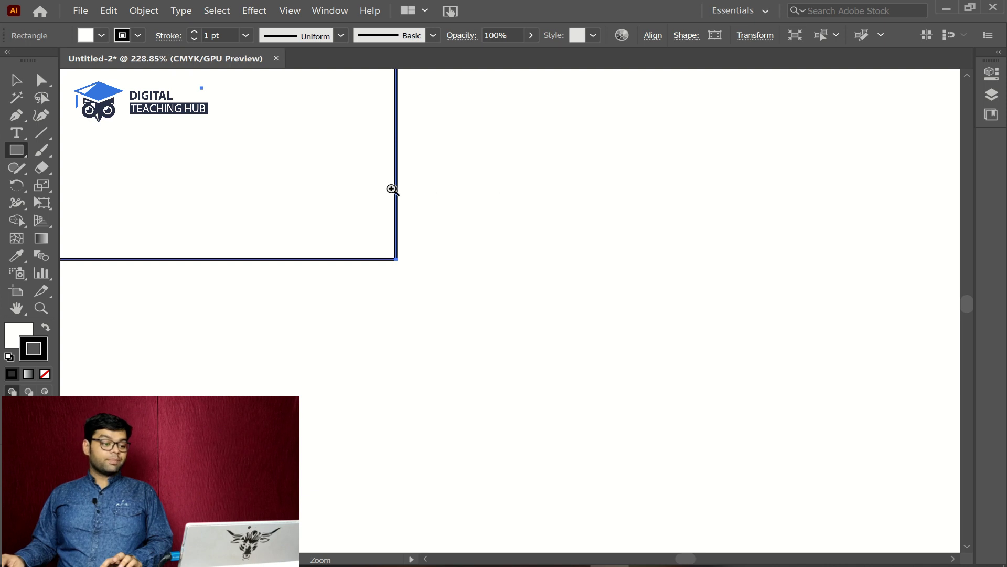
alt+click(217, 209)
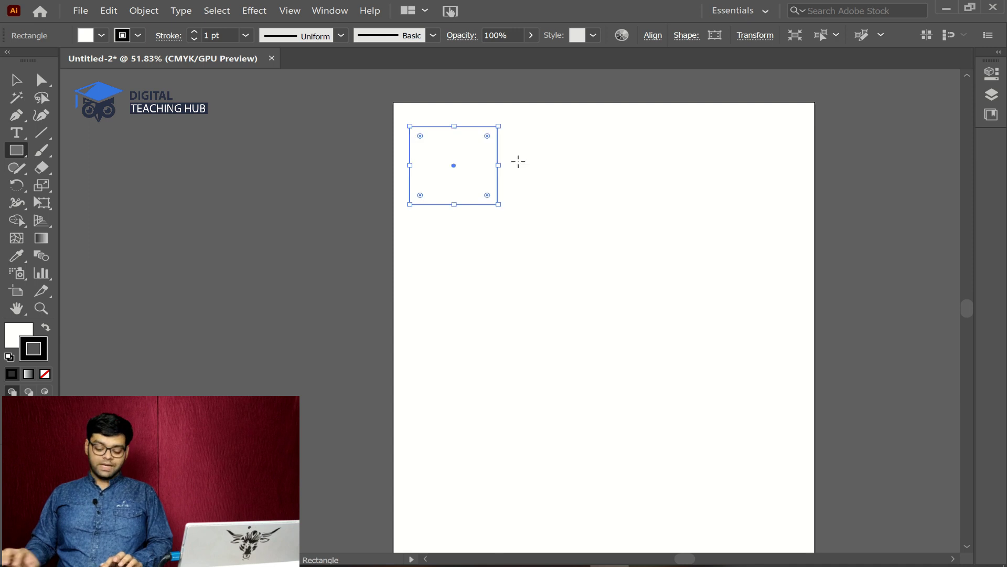
key(ctrl+0)
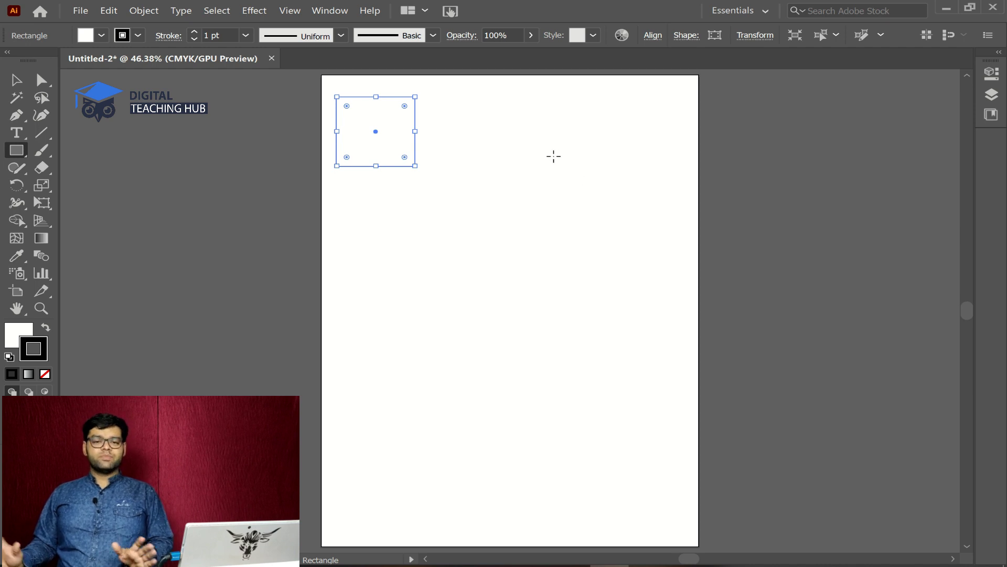
- Shrink the rectangle in both directions from its lower-right corner
key(ctrl+space)
click(382, 149)
drag(383, 149, 645, 178)
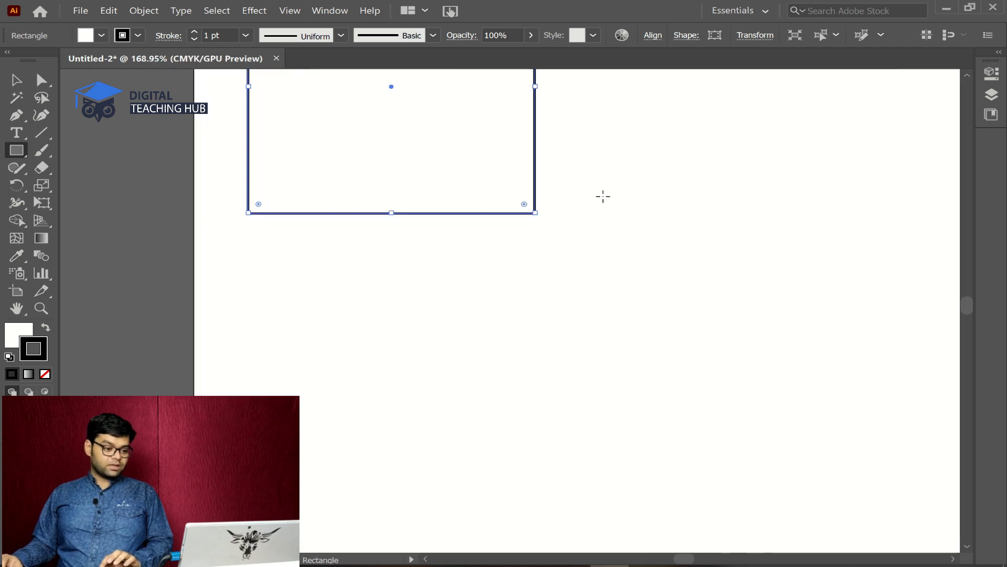
key(space)
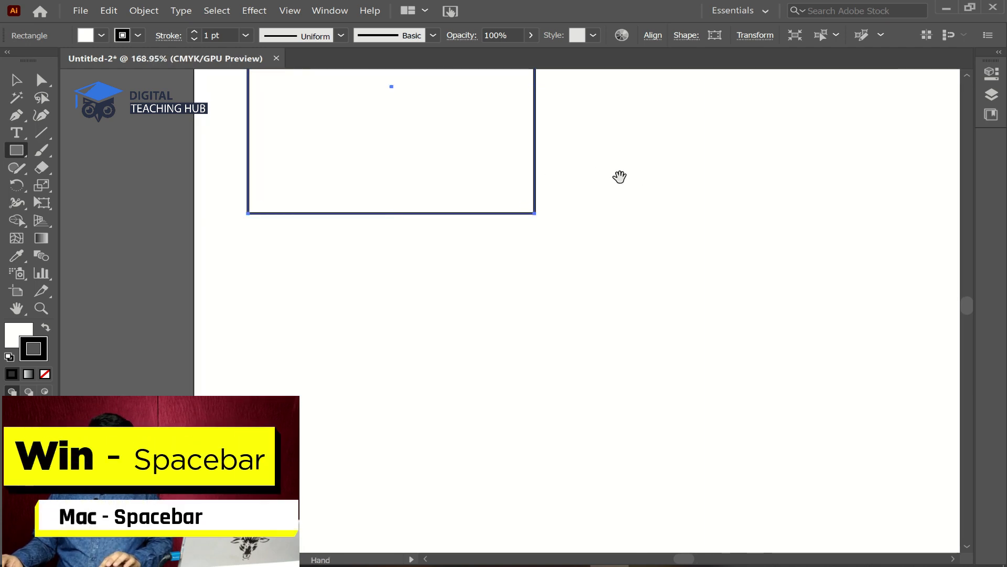
drag(623, 172, 676, 359)
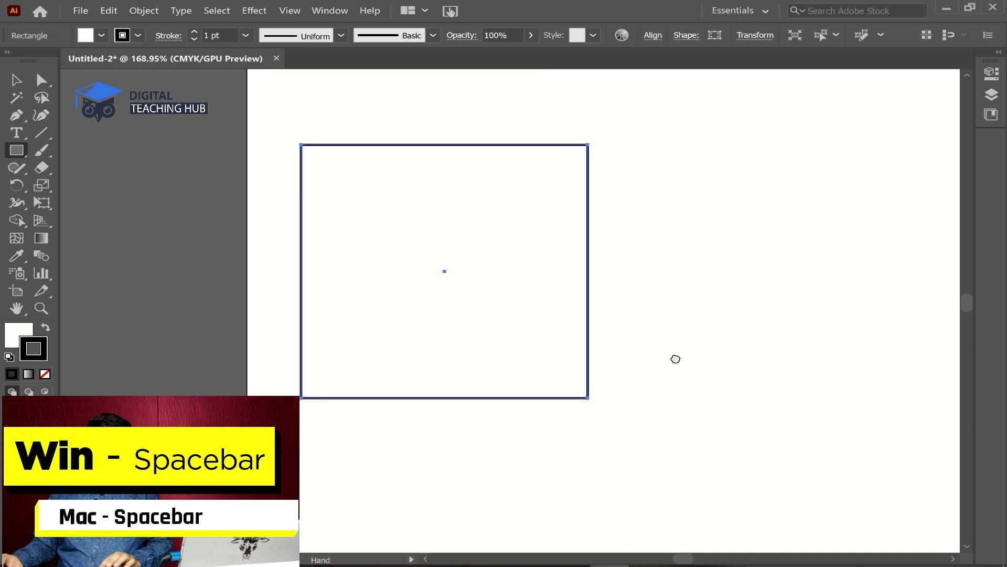
click(592, 394)
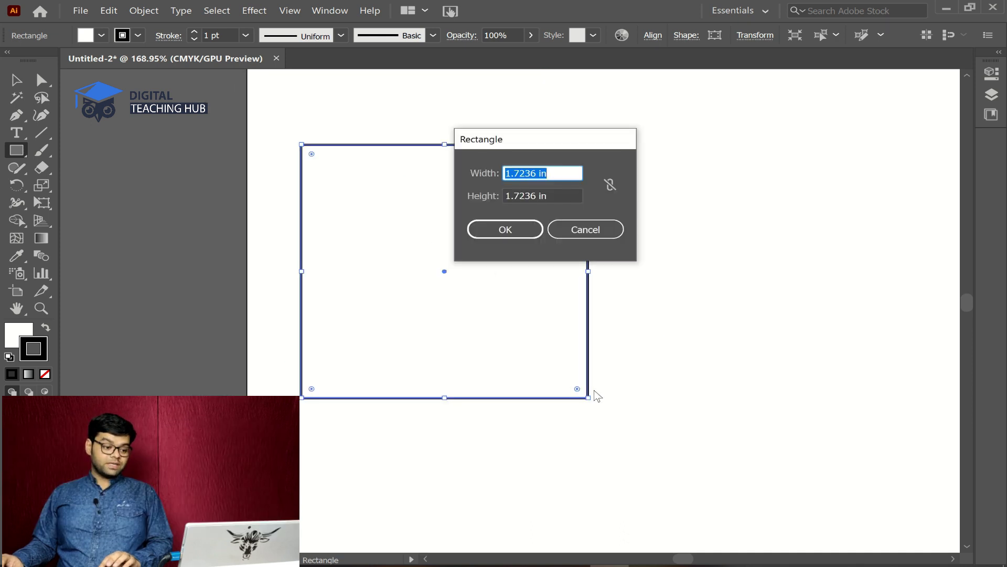
click(610, 229)
drag(587, 397, 483, 285)
- Move the rectangle closer to the artboard's upper-left corner and reduce it to a small box
click(17, 79)
drag(436, 215, 422, 169)
key(space)
drag(571, 216, 570, 286)
drag(422, 235, 419, 230)
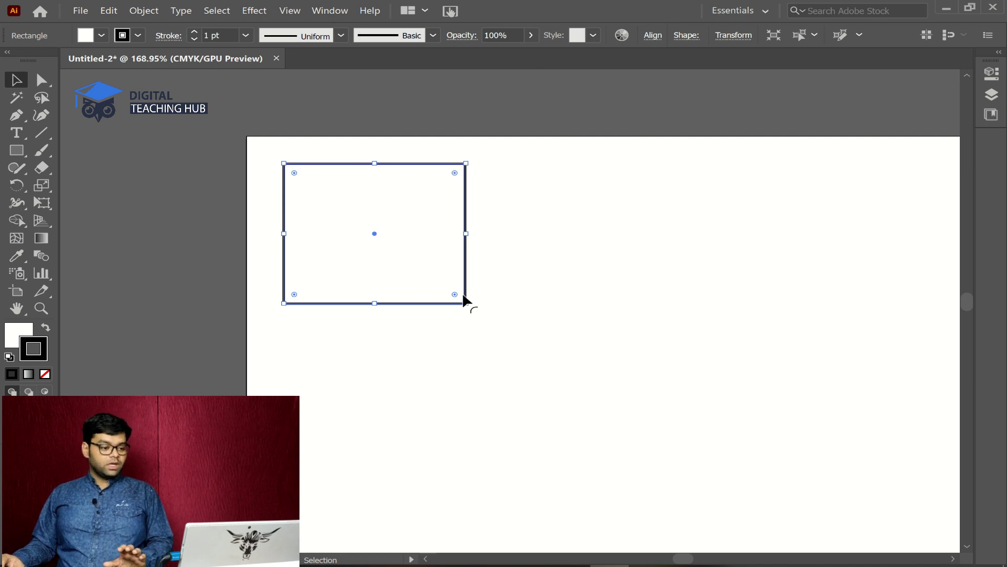
drag(465, 304, 442, 284)
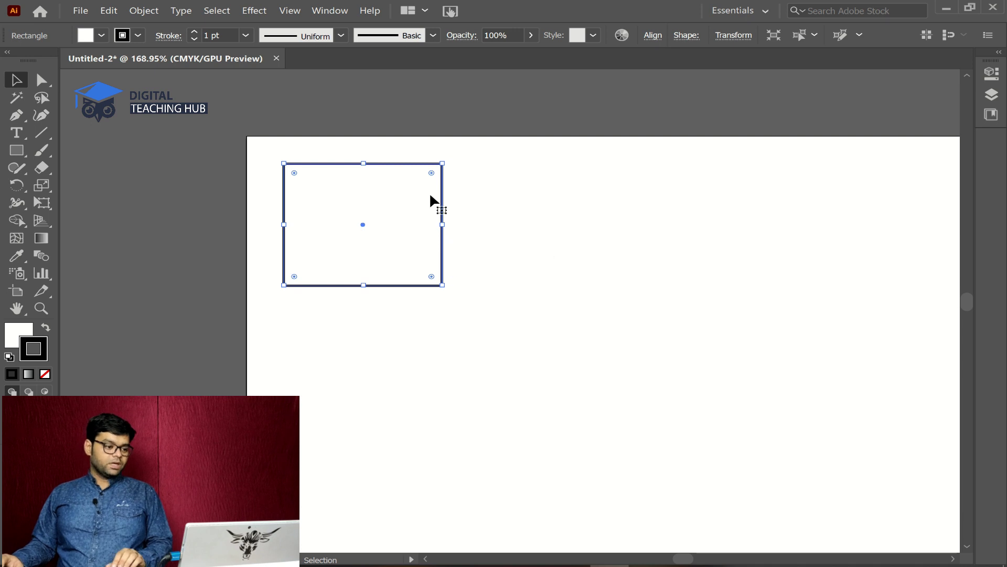
drag(442, 286, 447, 307)
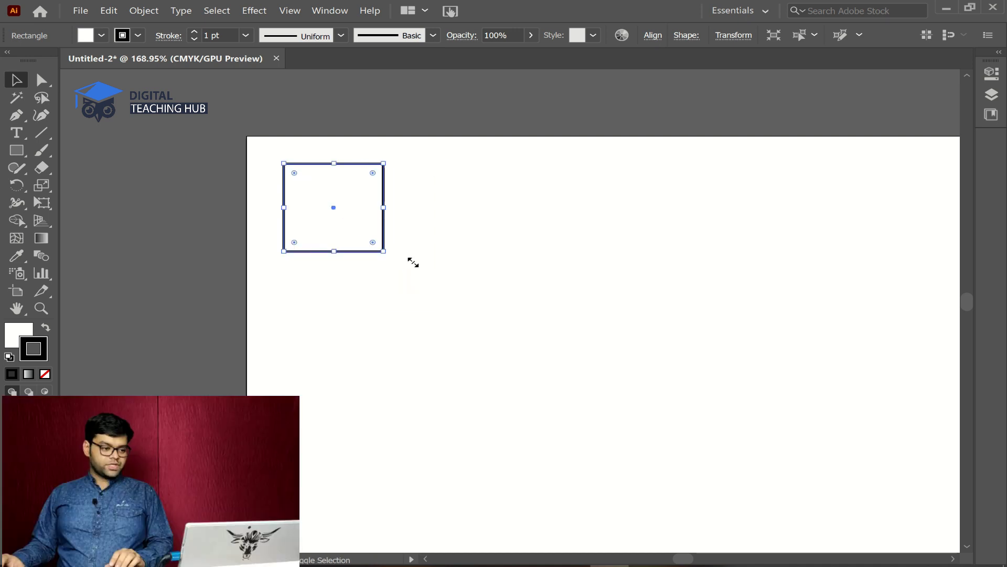
- Apply the lens-shaped variable width profile to the rectangle's stroke and set its weight to 2 pt
click(340, 36)
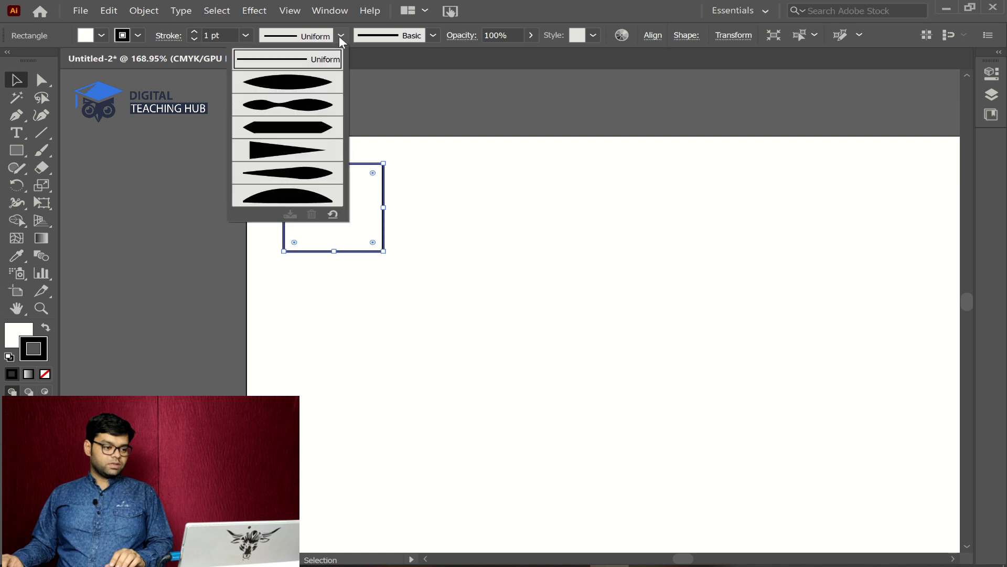
click(291, 82)
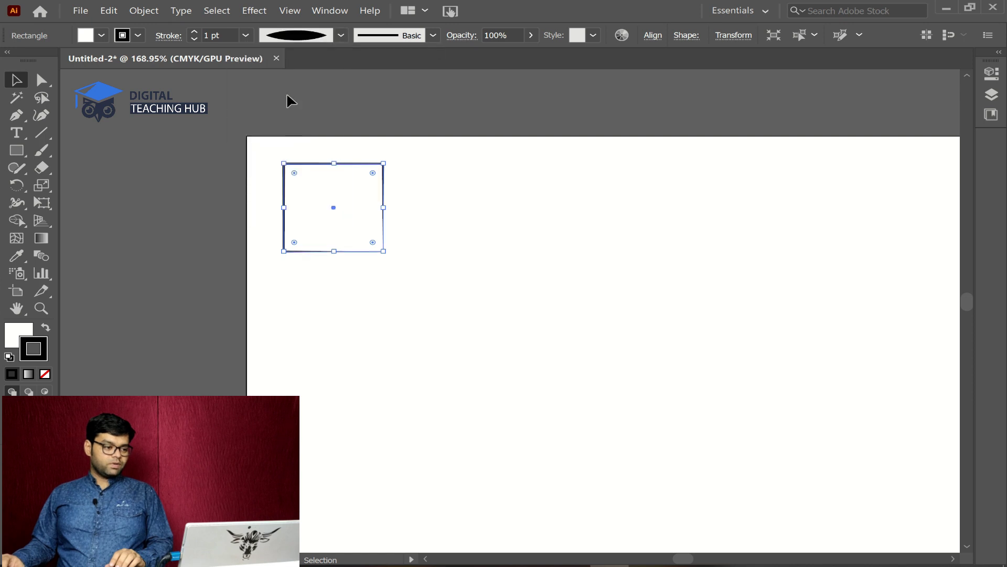
click(246, 35)
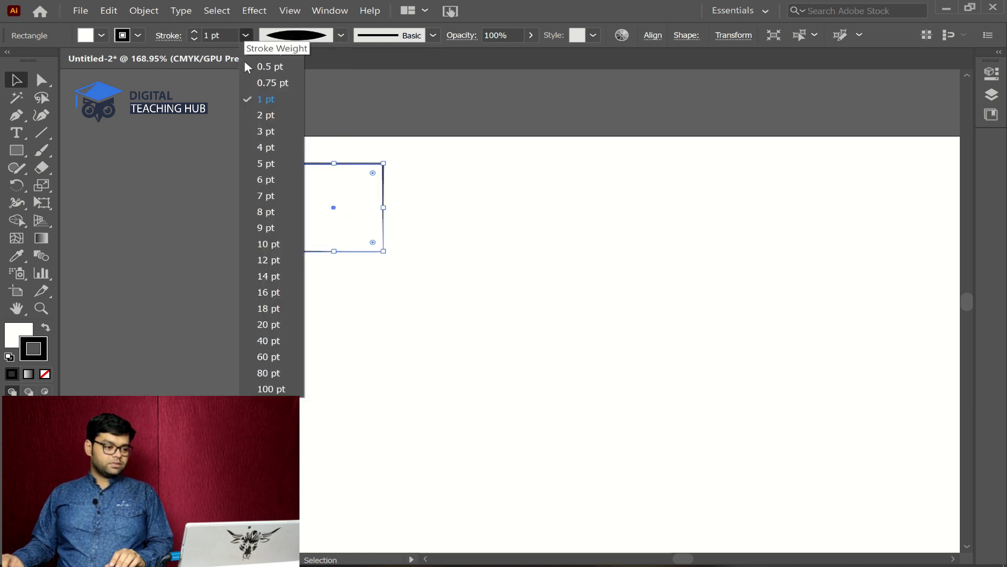
click(265, 118)
click(394, 131)
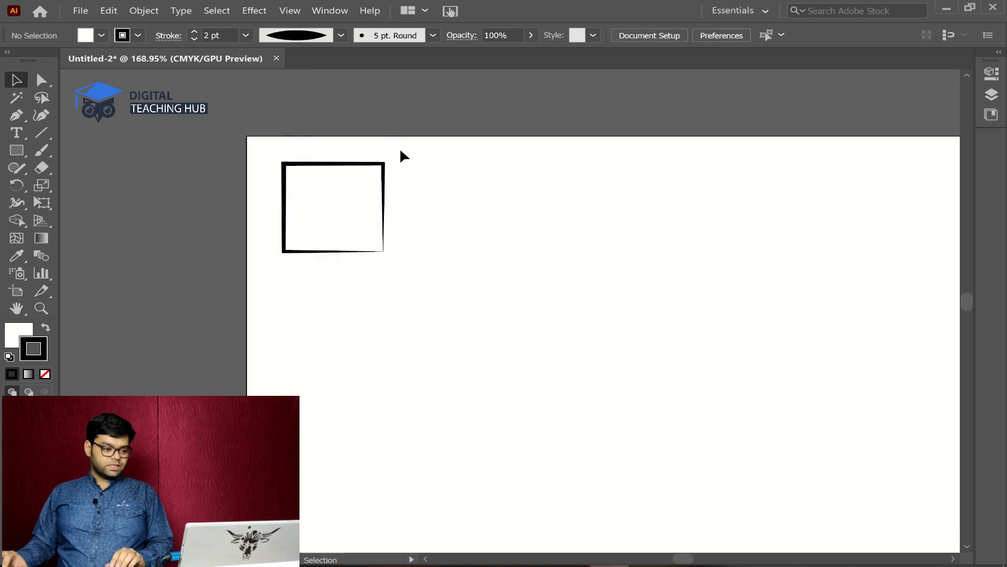
- Rotate the small rectangle 45° so it stands on its corner like a diamond, and deselect it
key(ctrl+0)
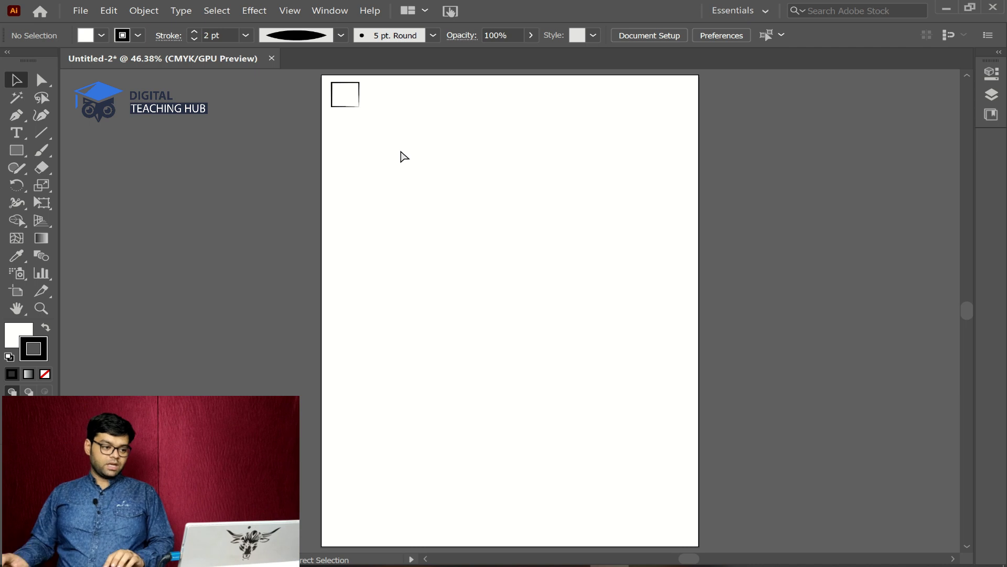
scroll(367, 107, up, 2)
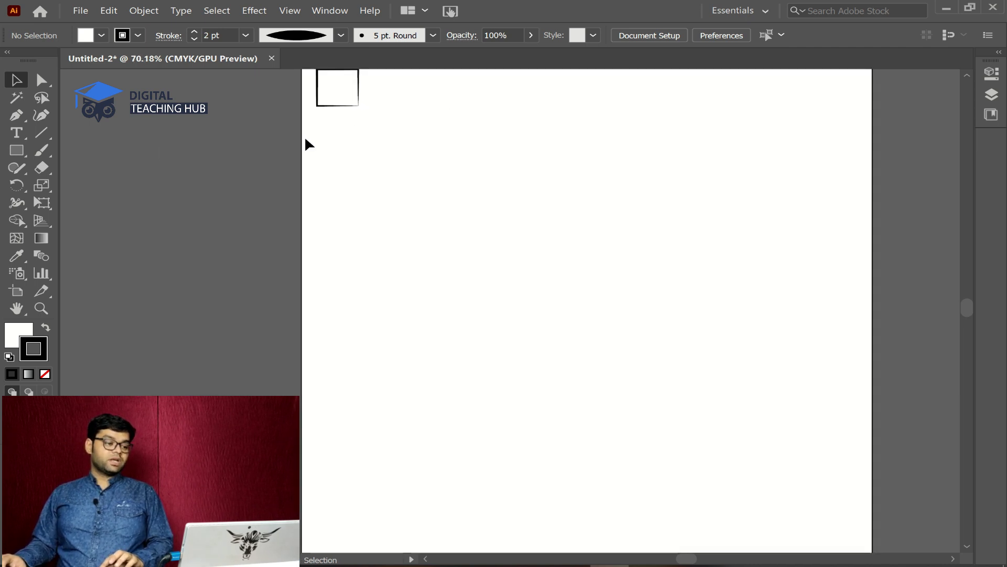
key(ctrl+space)
drag(351, 108, 569, 133)
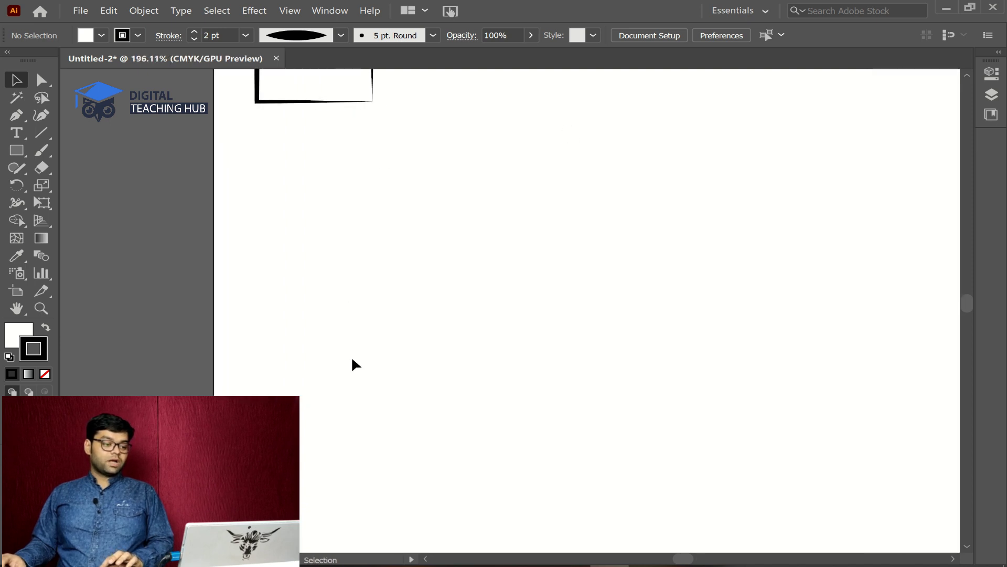
drag(335, 174, 355, 382)
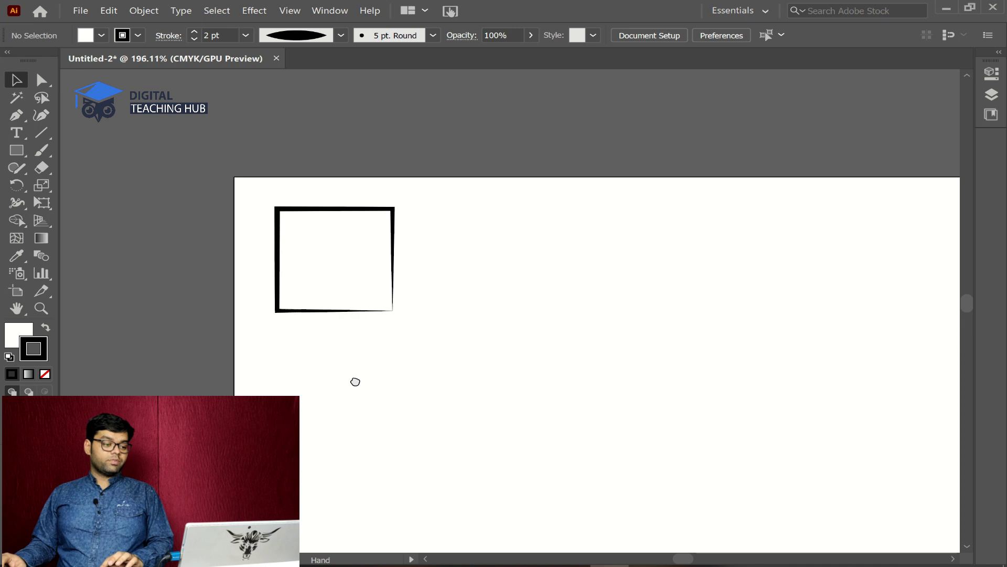
click(354, 270)
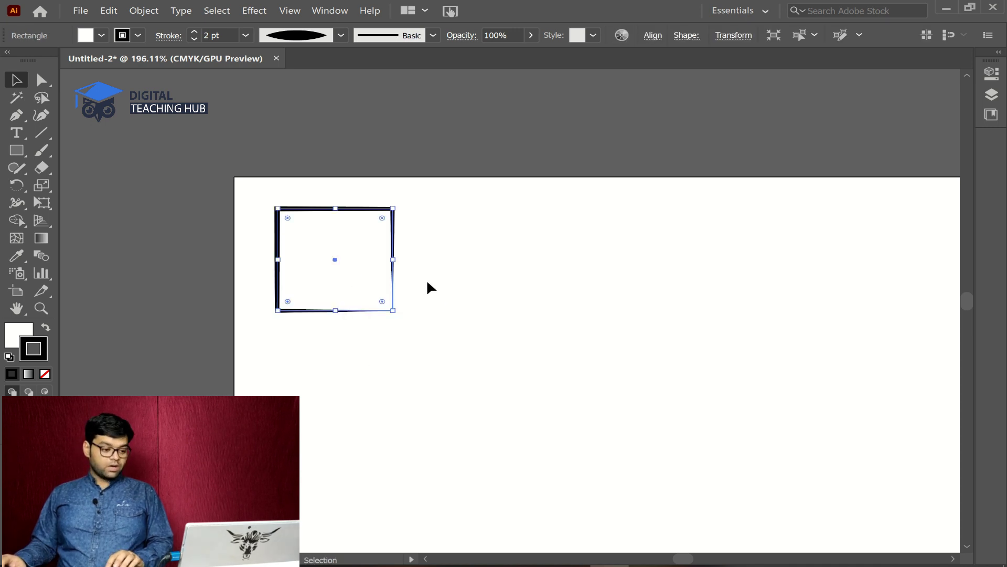
drag(402, 270, 401, 292)
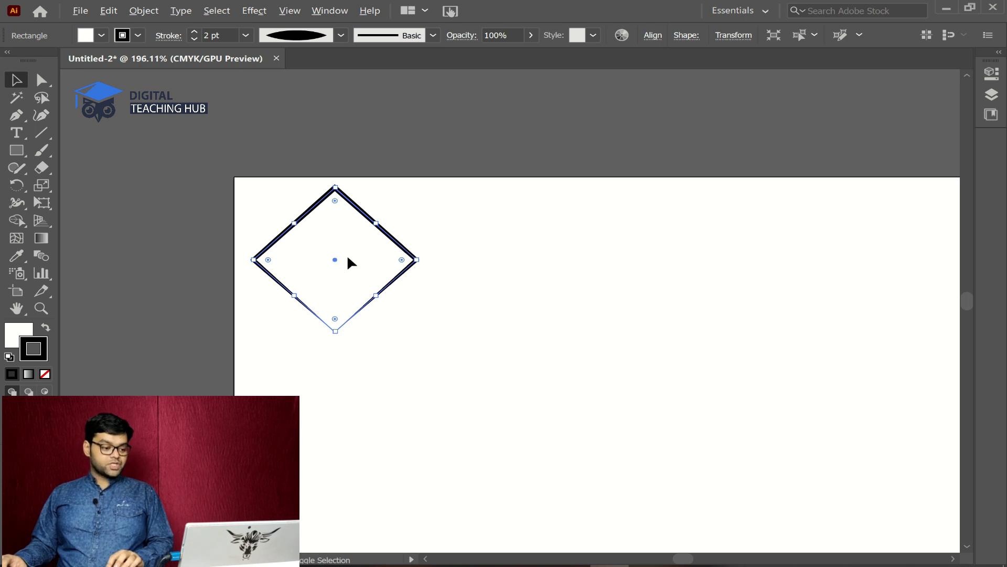
click(420, 266)
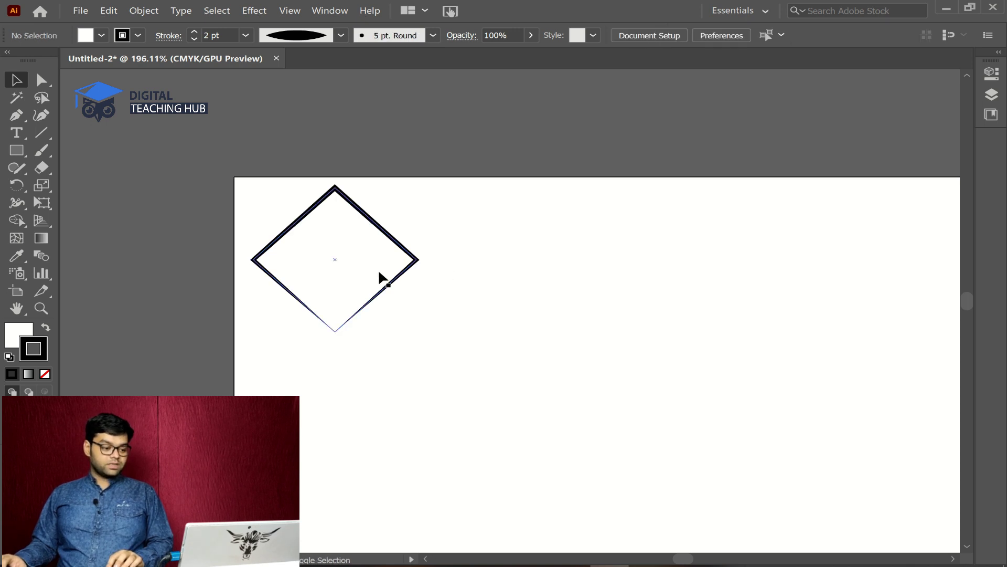
- Duplicate the diamond just to its right, exactly level with the original and with a small gap
drag(354, 257, 538, 257)
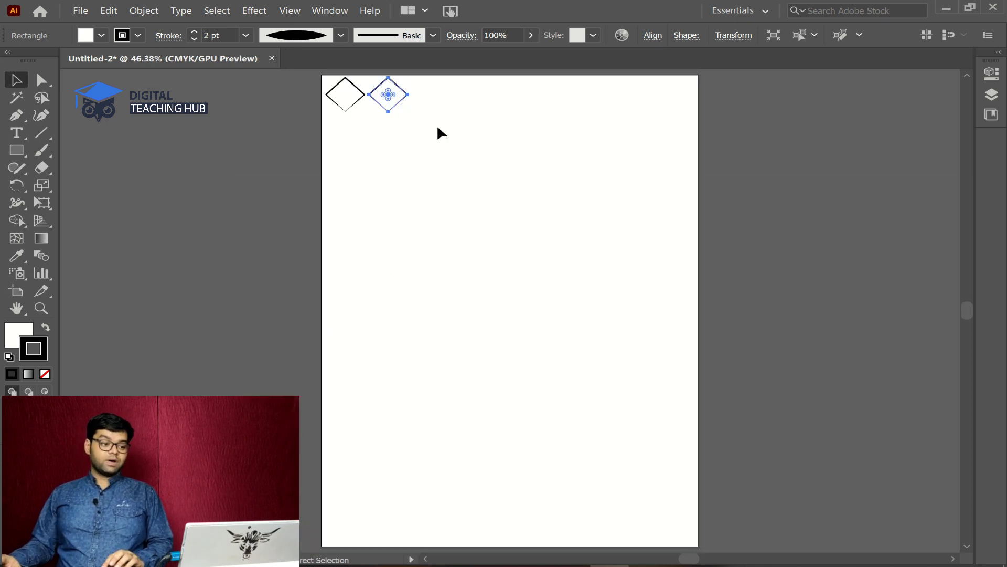
key(ctrl+plus)
key(ctrl+plus)
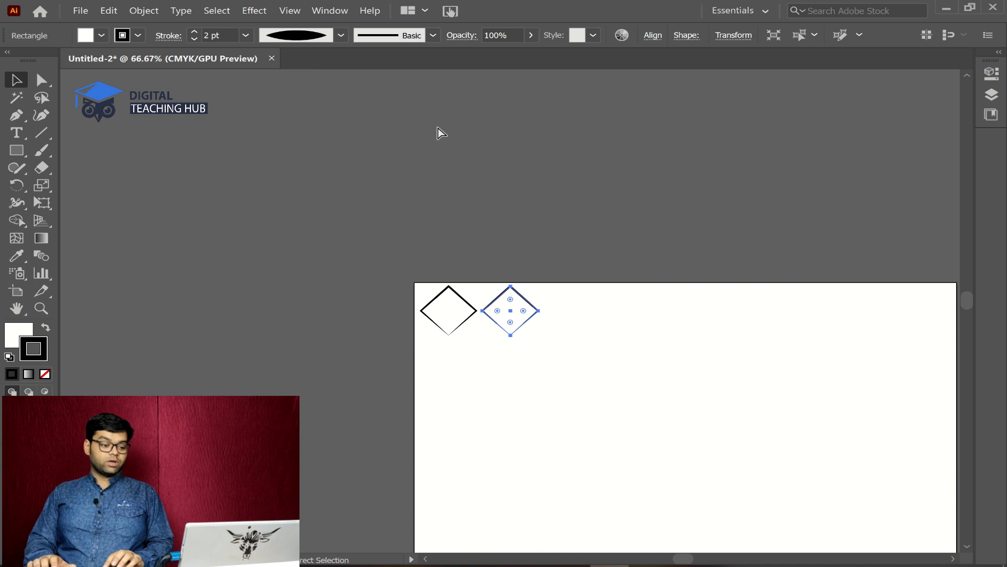
key(ctrl+plus)
key(ctrl+plus)
key(ctrl+plus)
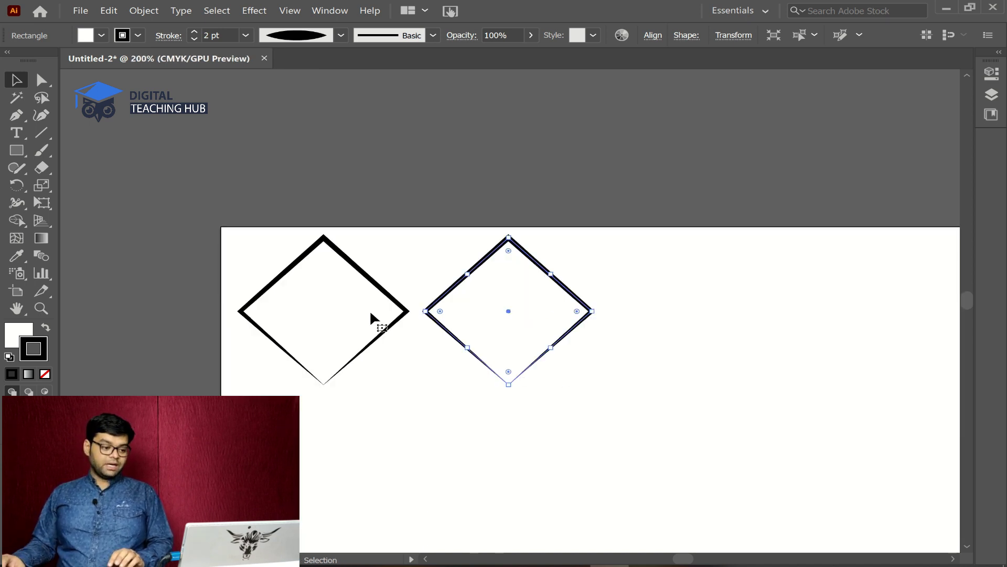
key(ctrl+minus)
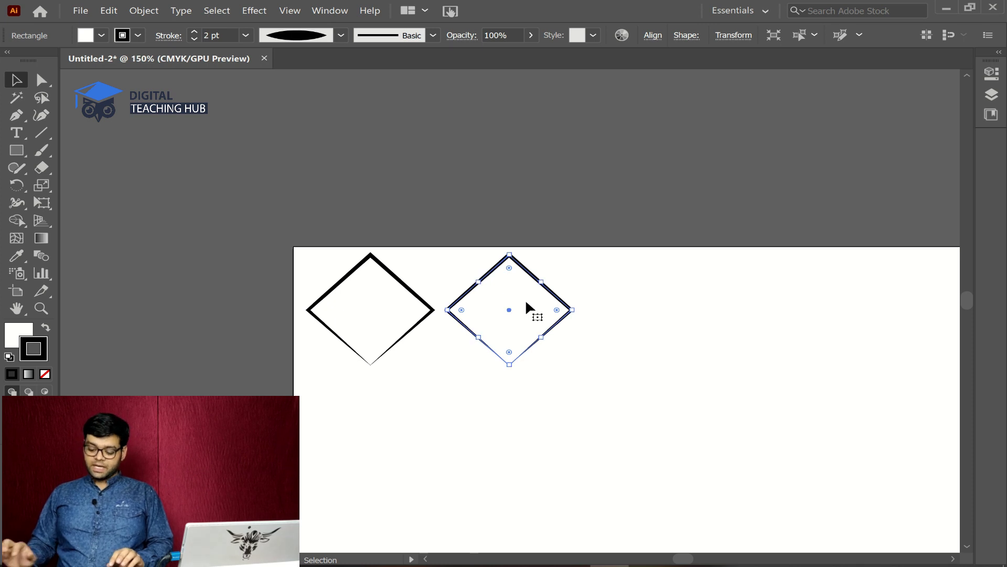
key(ctrl+minus)
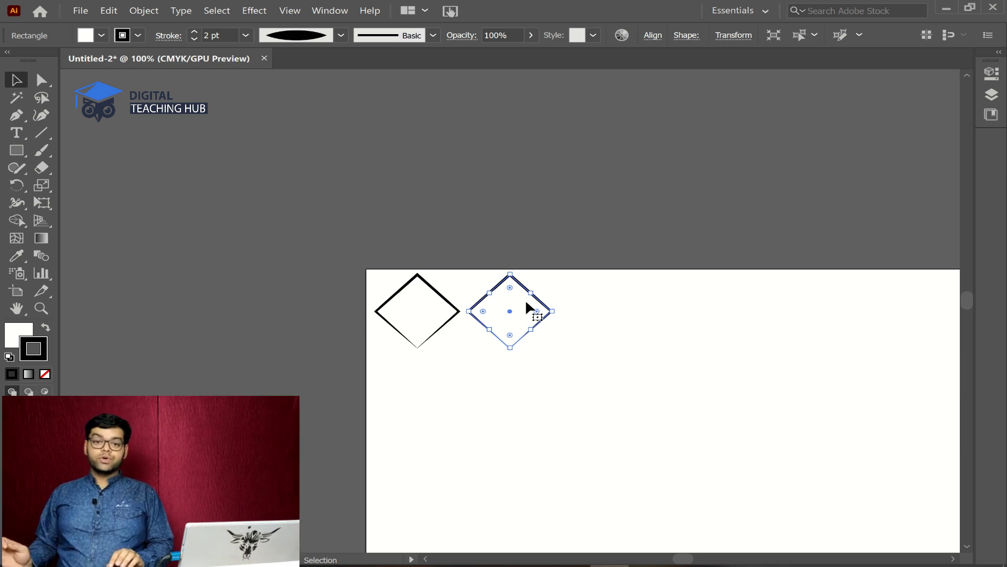
- Repeat the duplication seven times with Transform Again to extend the diamond row across the artboard's top edge
key(ctrl)
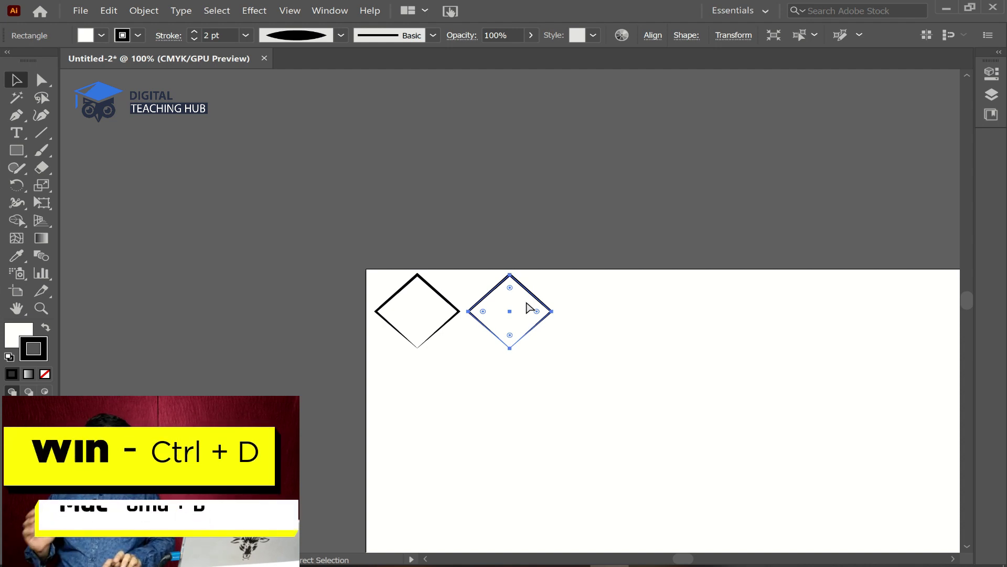
key(ctrl+d)
key(ctrl+d)
key(ctrl+d)
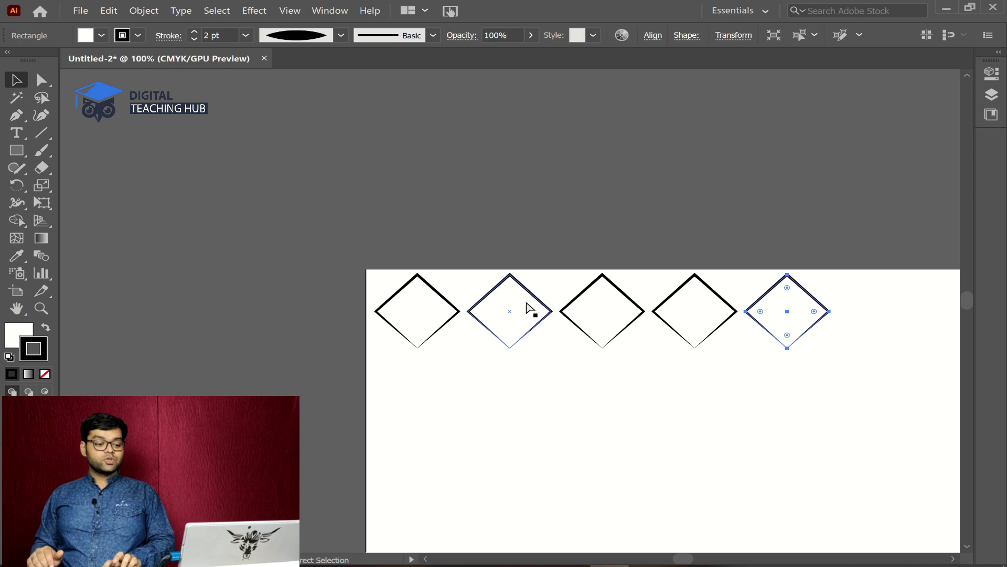
key(ctrl+d)
key(ctrl+0)
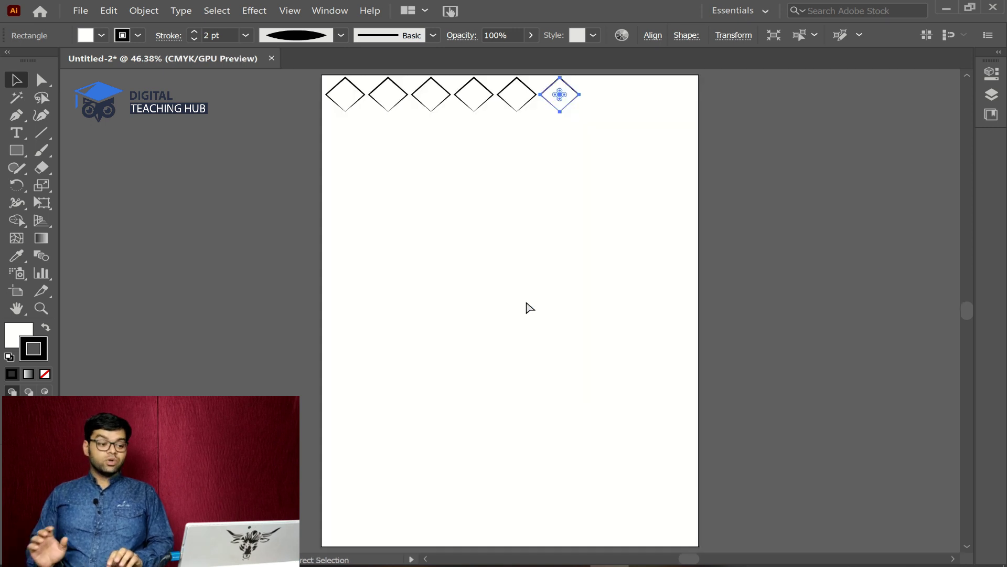
key(ctrl+d)
key(ctrl+d)
key(ctrl+d)
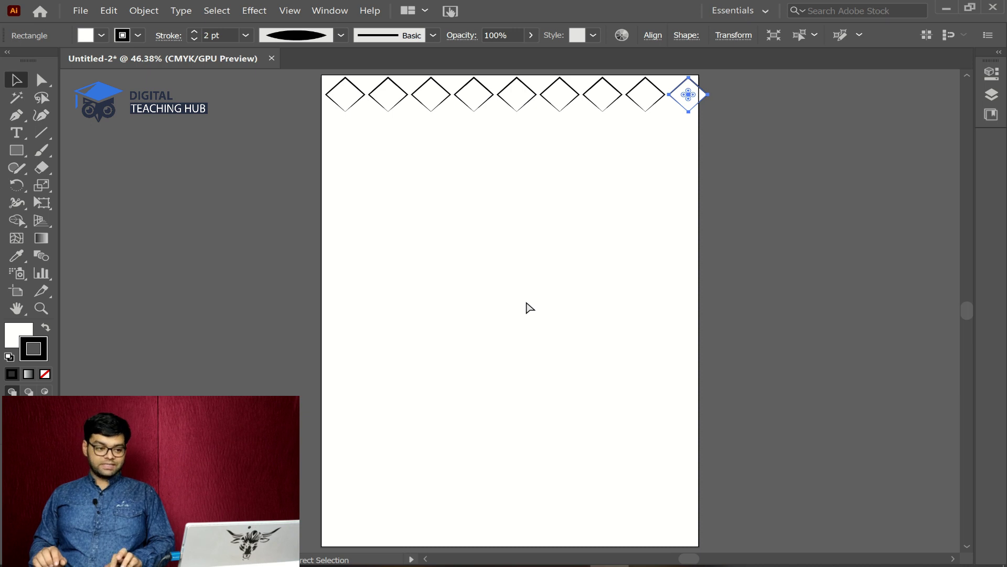
- Undo the last diamond duplicate that overhangs the artboard's right edge, and leave nothing selected
key(ctrl+z)
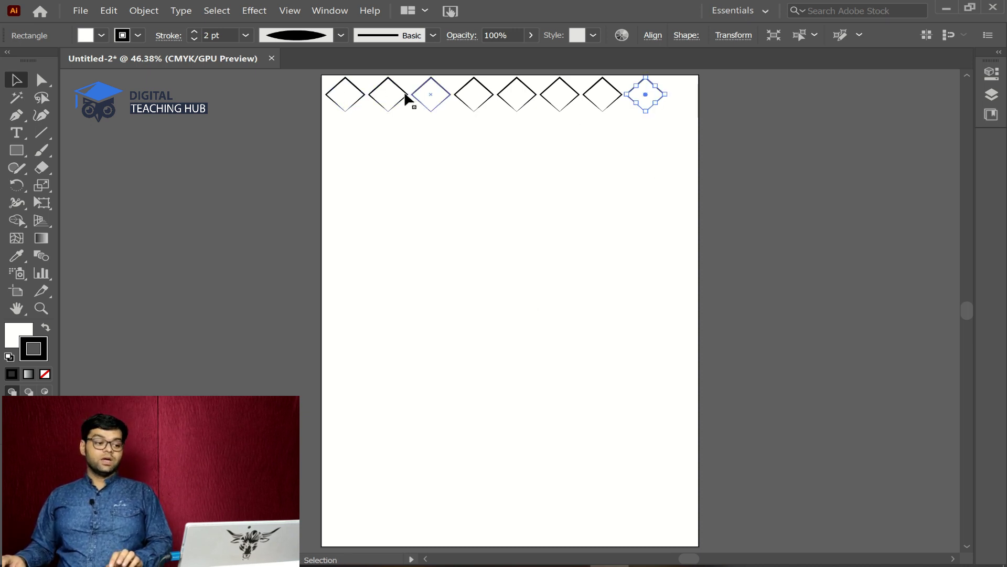
click(672, 142)
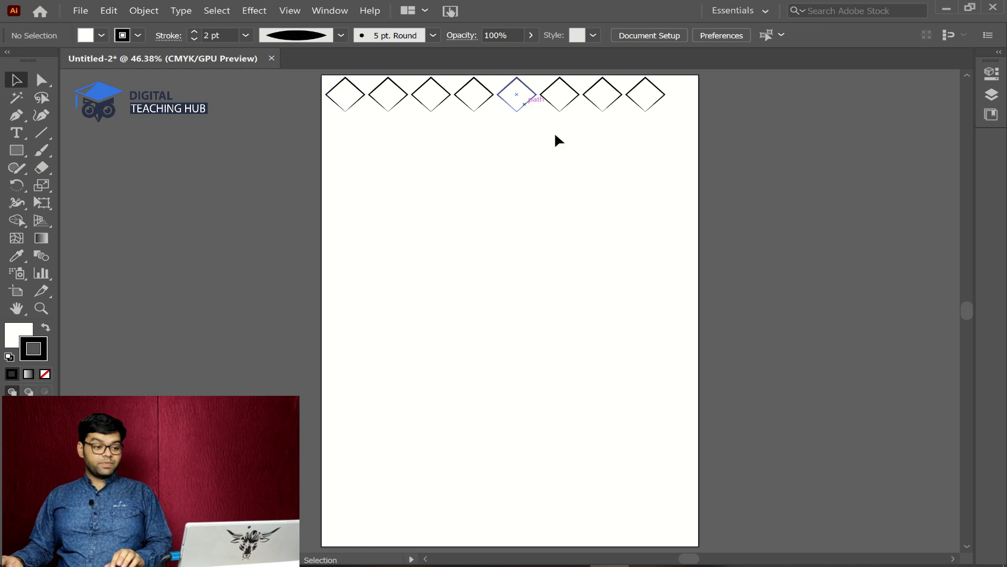
drag(659, 115, 354, 121)
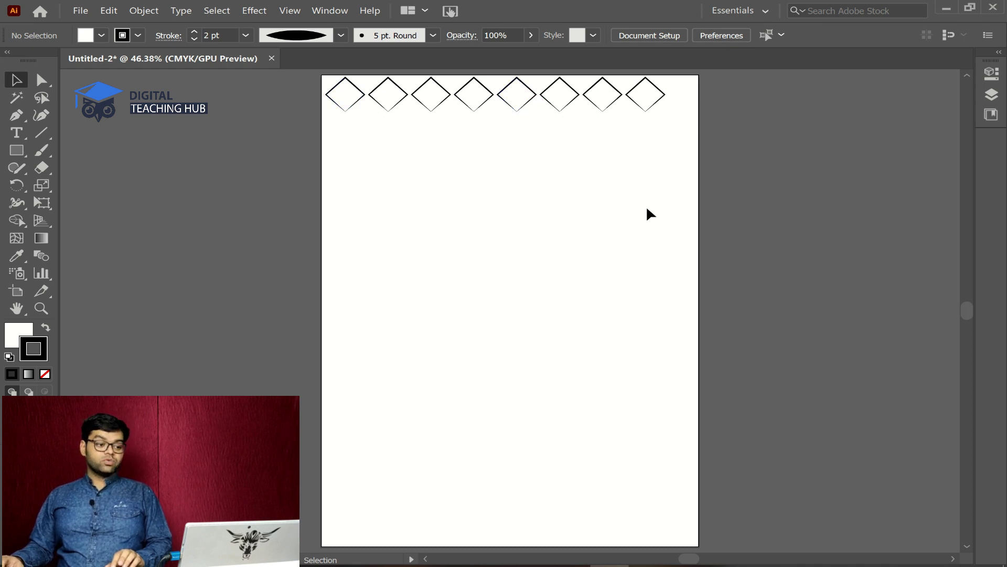
drag(646, 206, 622, 140)
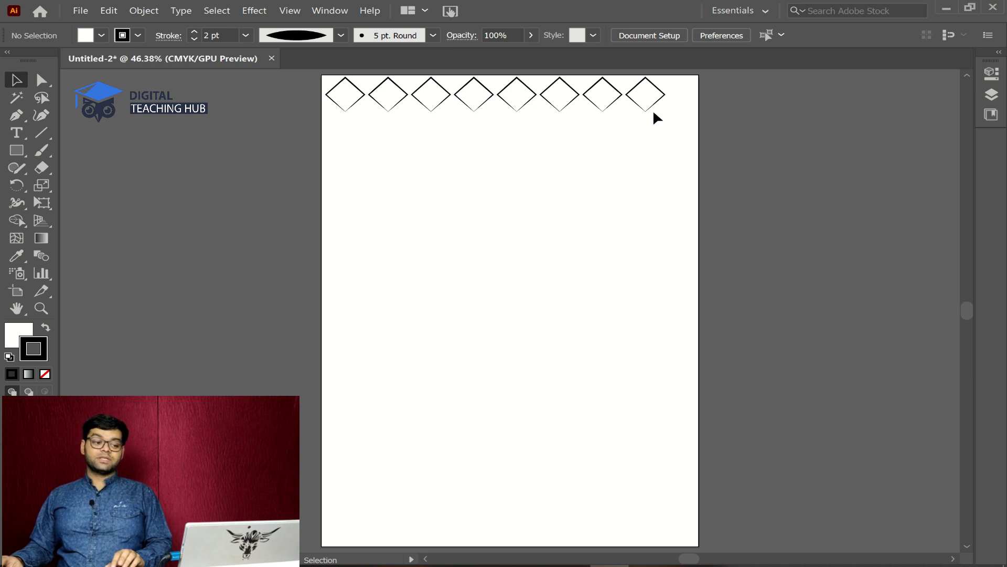
click(654, 103)
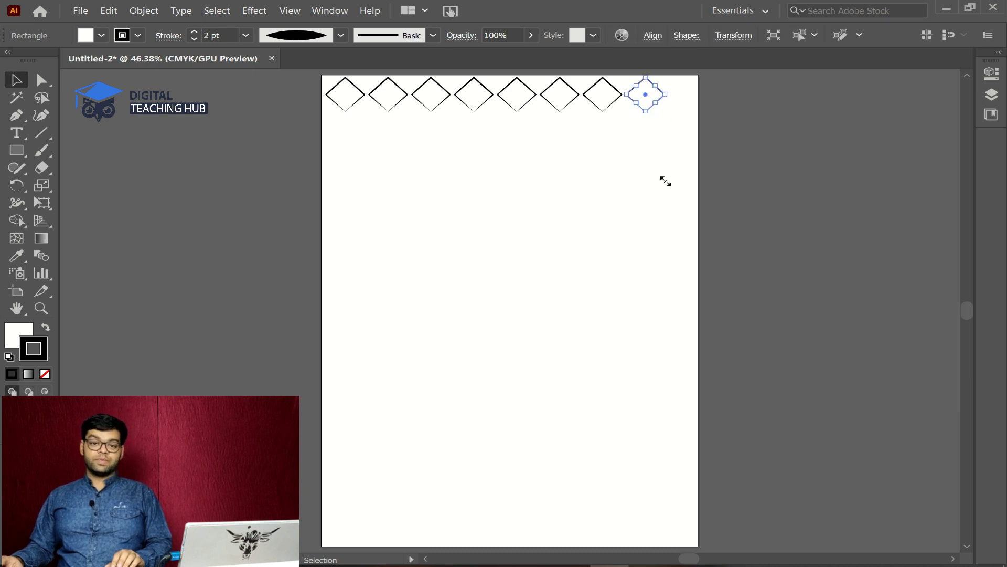
click(662, 115)
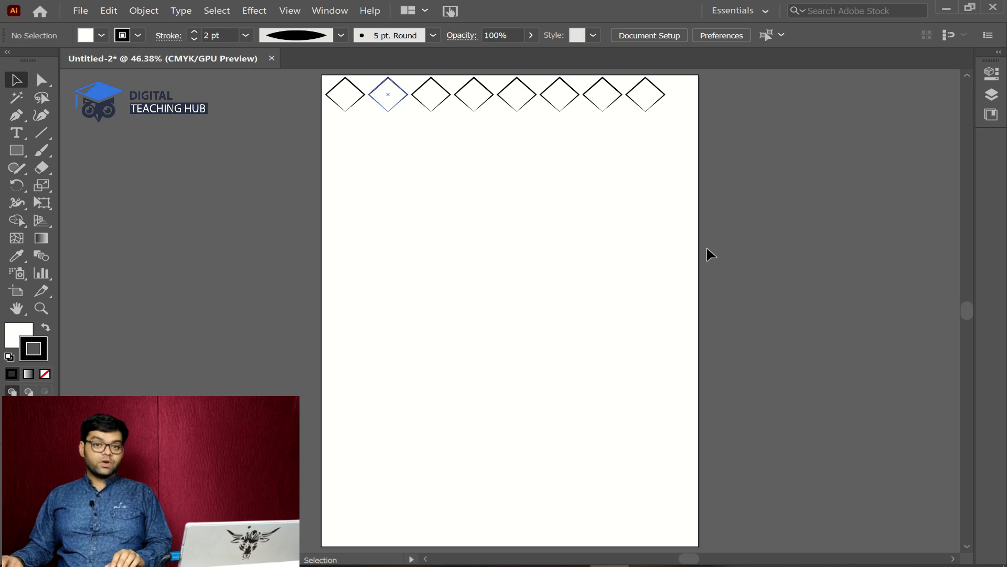
- Duplicate the diamond row just below with a half-diamond sideways offset, and duplicate both rows together directly beneath
drag(661, 127, 338, 80)
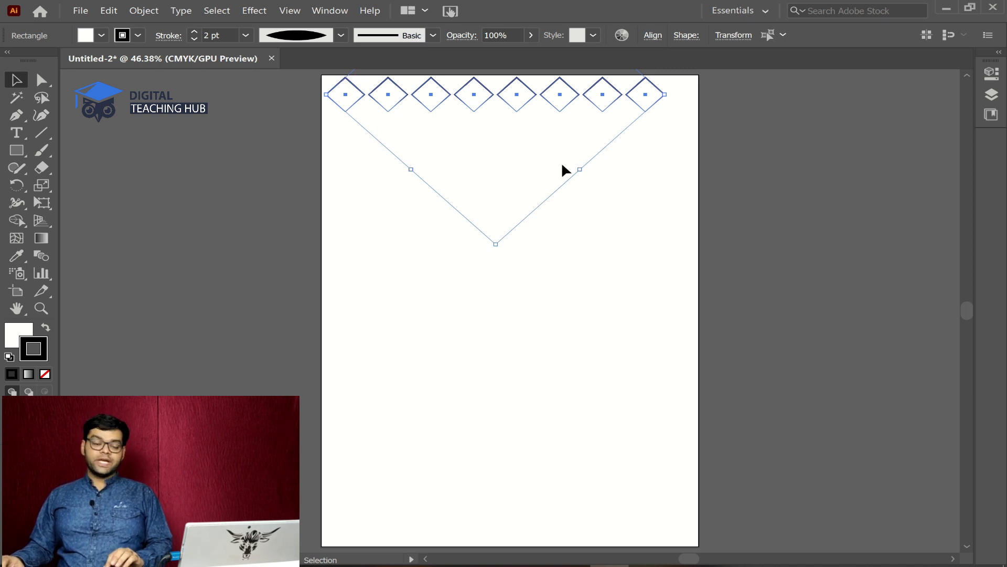
drag(484, 99, 508, 114)
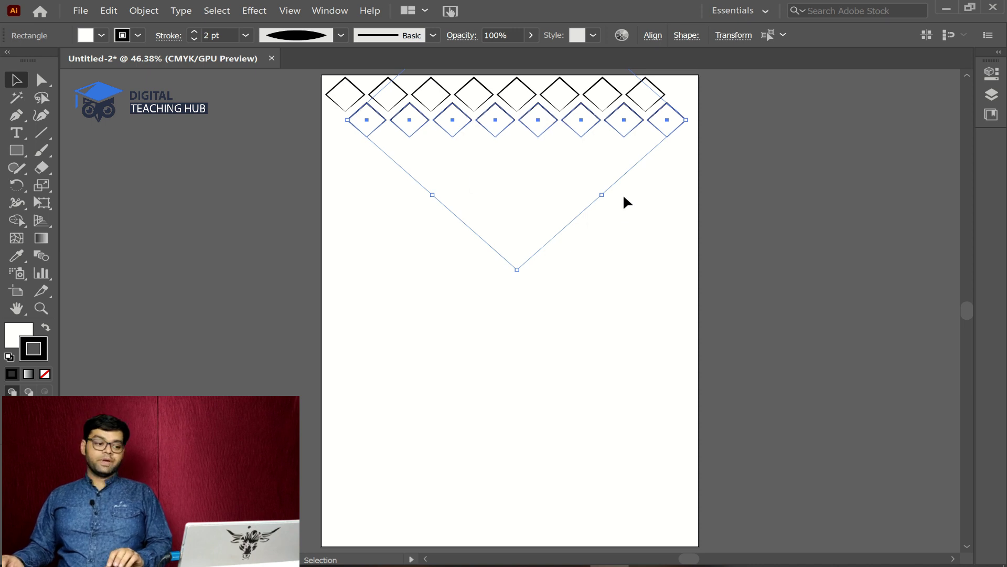
drag(677, 170, 336, 83)
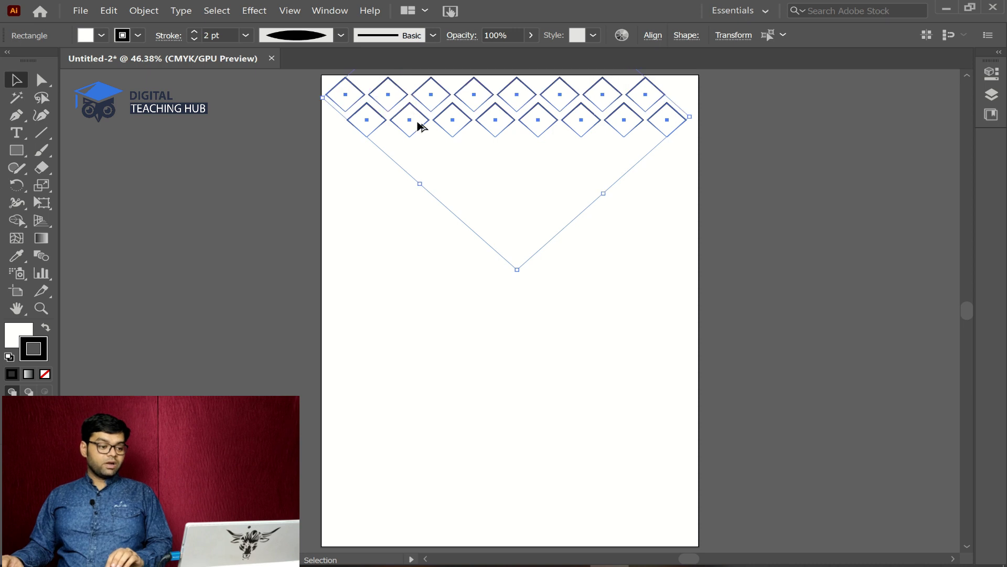
drag(418, 127, 428, 171)
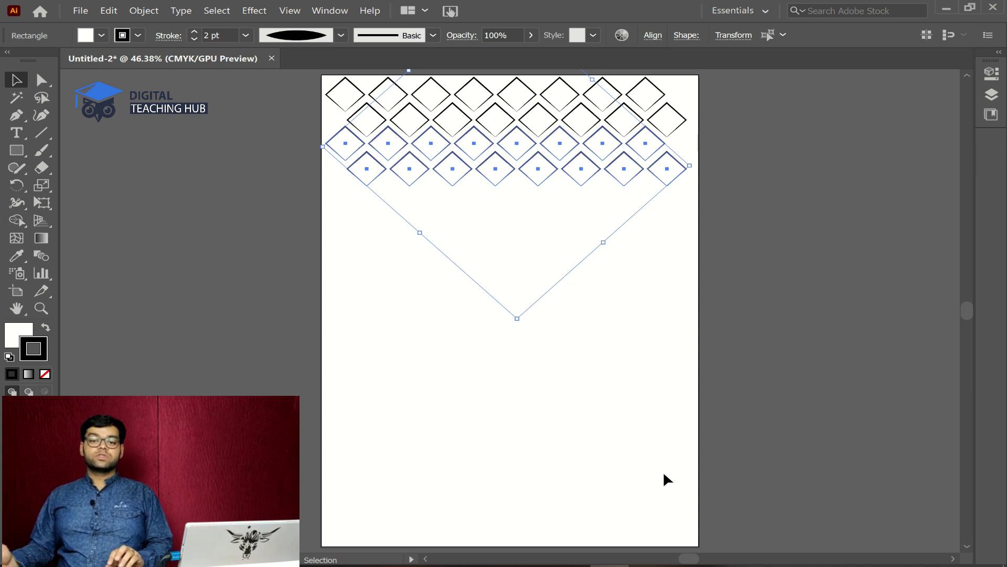
- Repeat the two-row duplication seven times with Transform Again to fill the artboard down to its lower edge, and deselect
key(a)
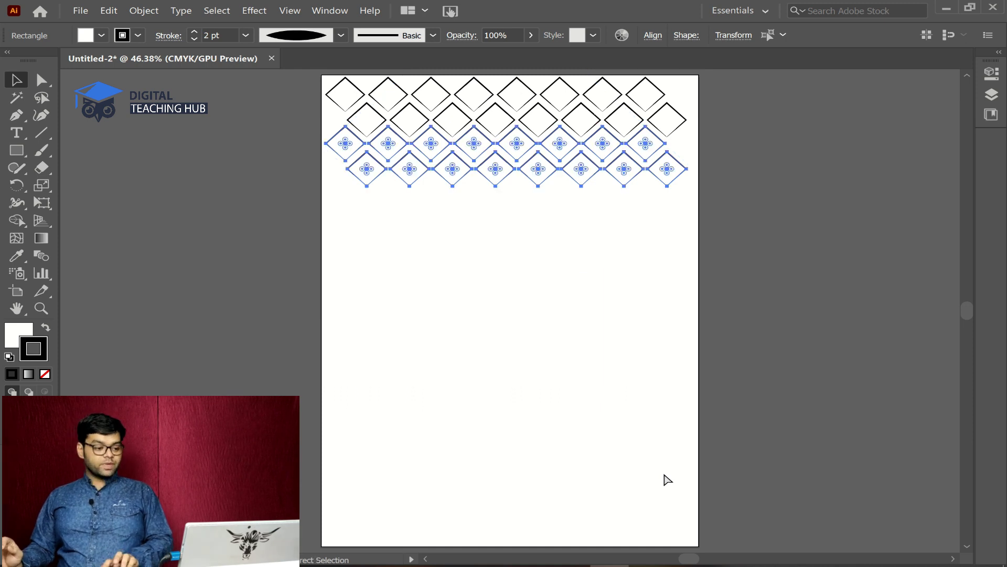
key(ctrl+d)
key(ctrl+d)
key(ctrl+d)
key(ctrl+d)
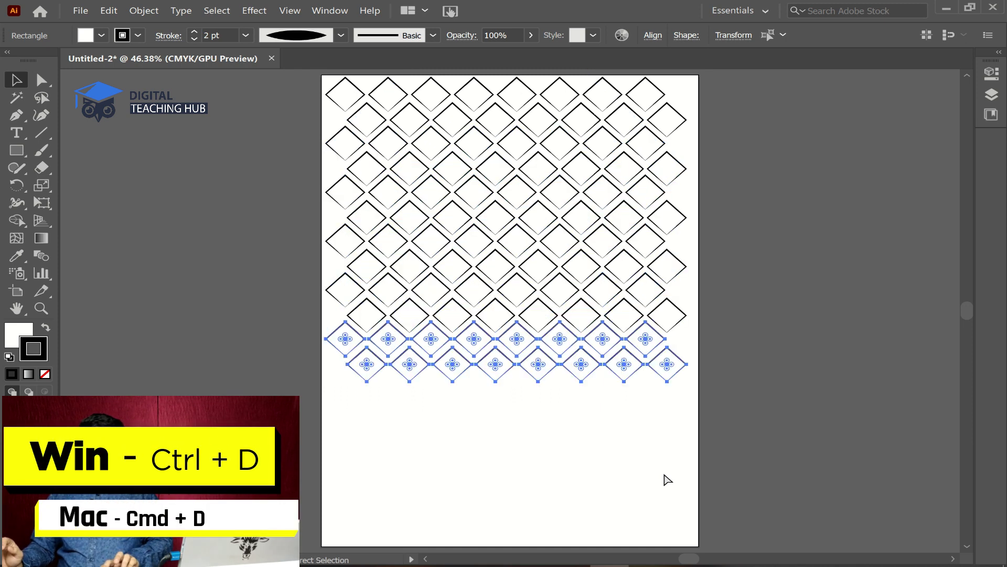
key(ctrl+d)
key(ctrl+d)
key(ctrl+d)
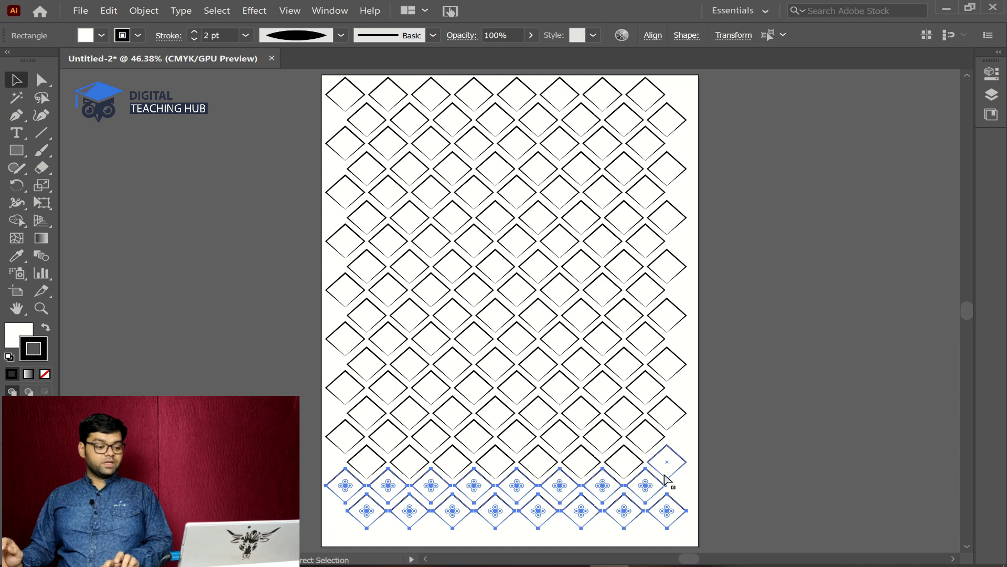
key(ctrl+d)
key(ctrl+z)
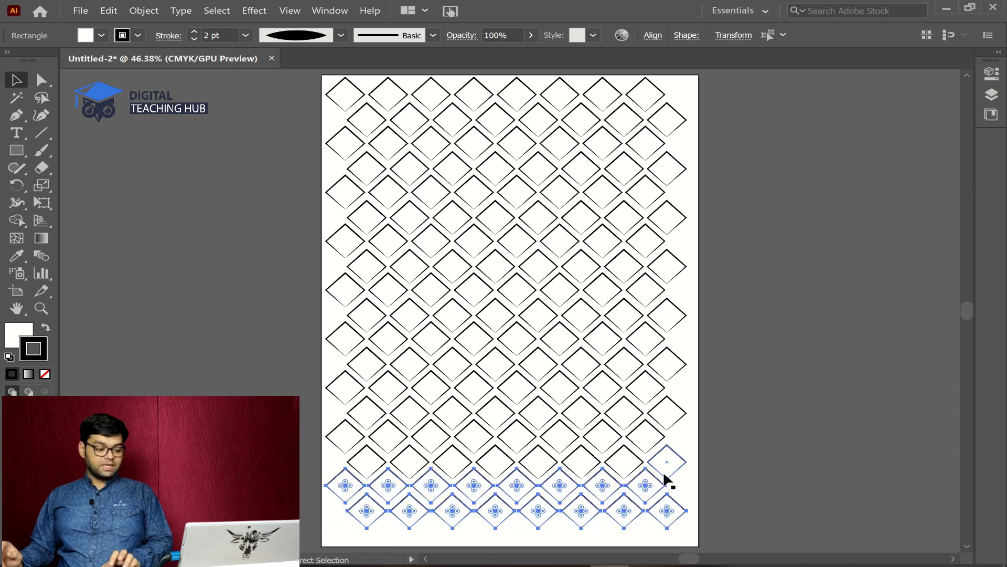
click(710, 324)
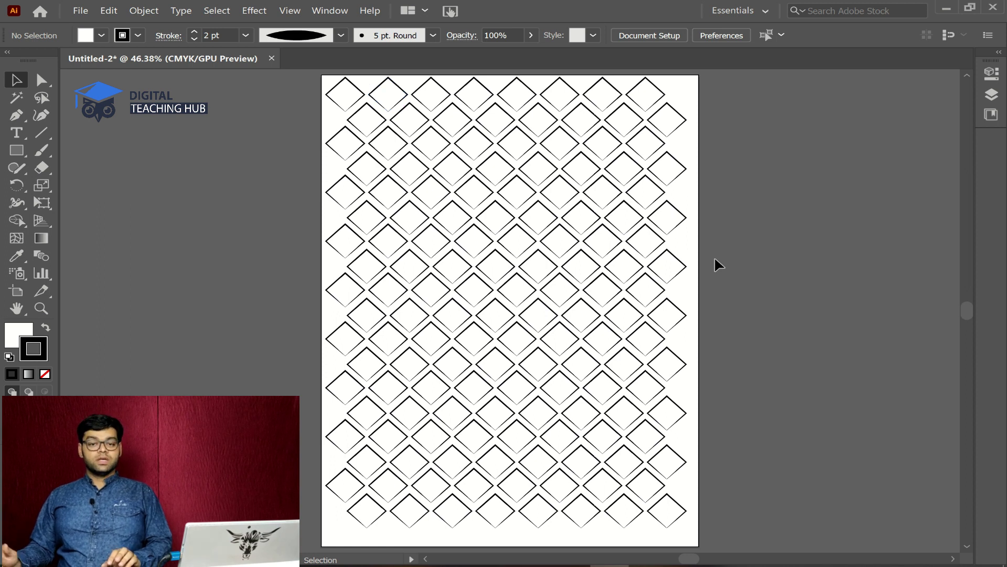
- Select the whole diamond pattern, scale it down slightly in proportion, centre it on the artboard with margins all around, and deselect
key(ctrl+a)
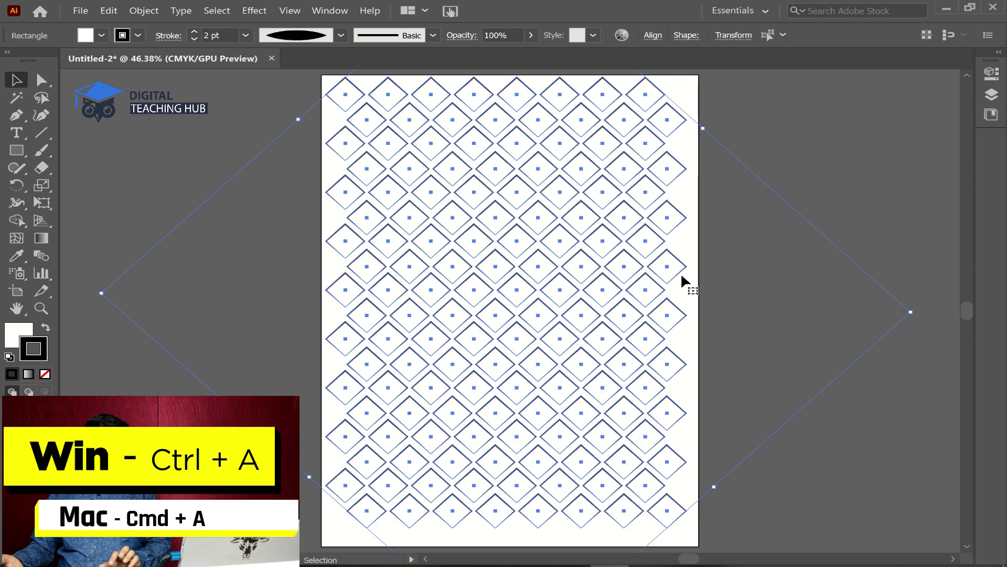
key(ctrl+minus)
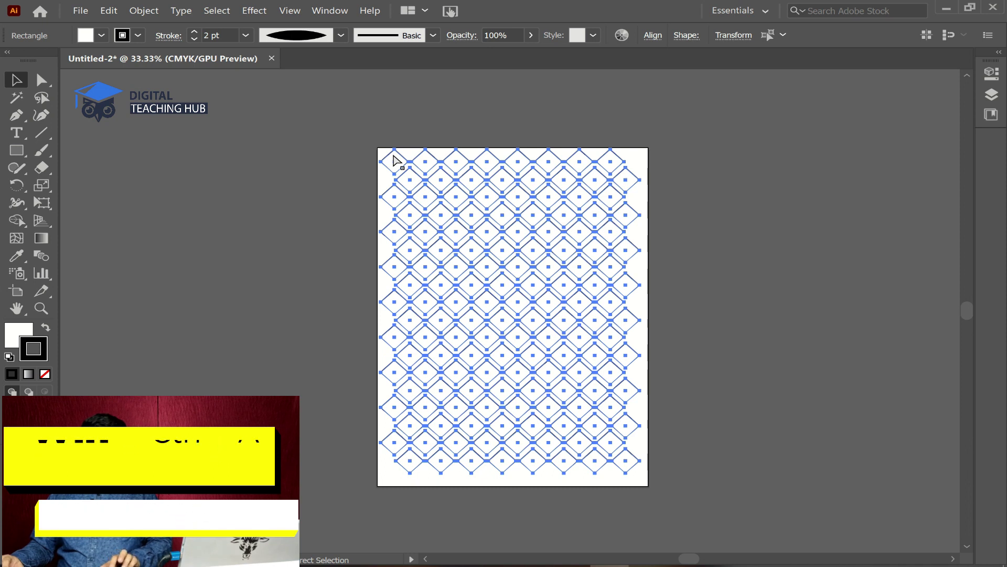
click(727, 382)
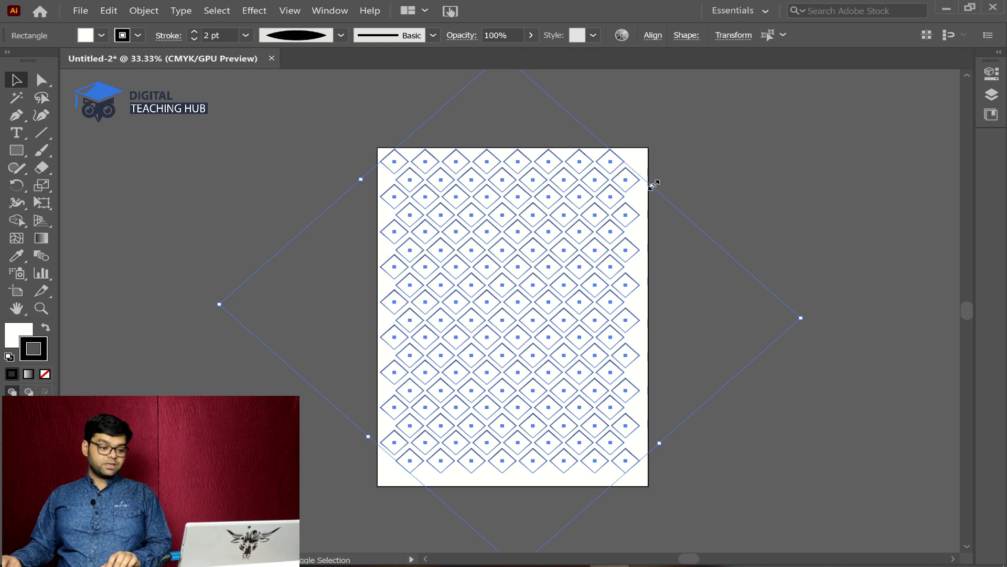
drag(649, 189, 597, 229)
drag(523, 290, 496, 263)
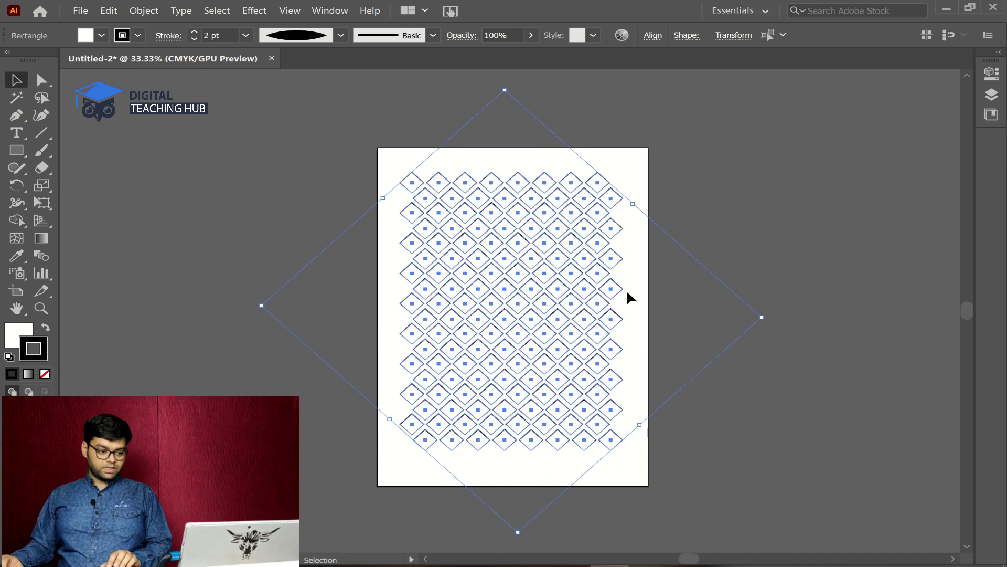
click(644, 188)
key(ctrl+0)
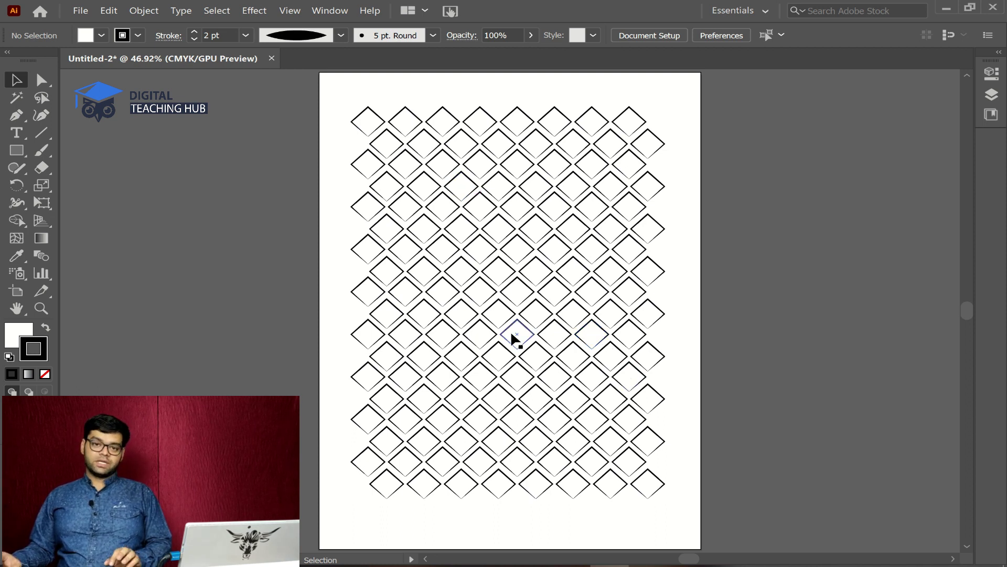
- Select a diamond-shaped cluster of nine diamonds in the pattern's upper right area and set their stroke colour to red FF0049
key(ctrl+plus)
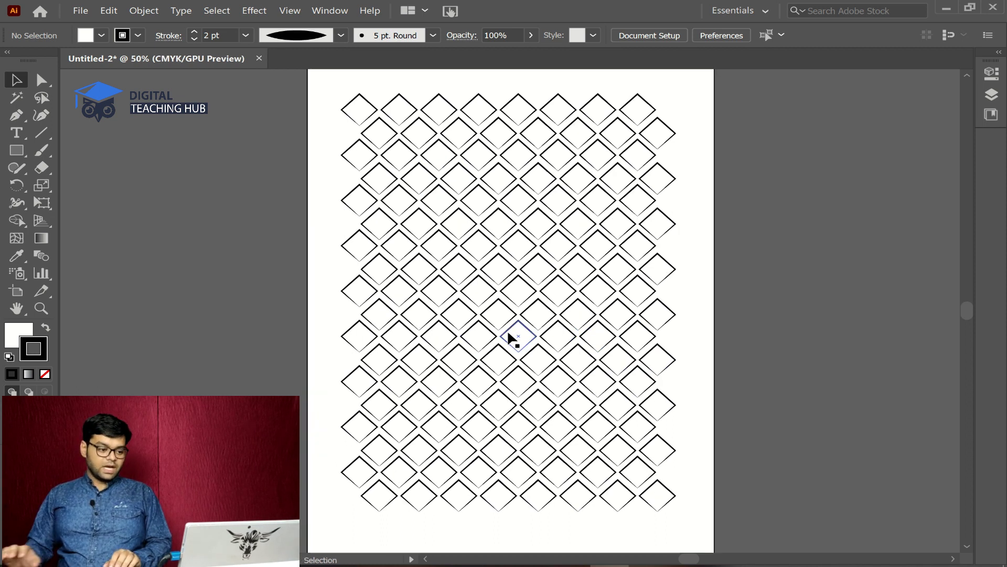
click(555, 205)
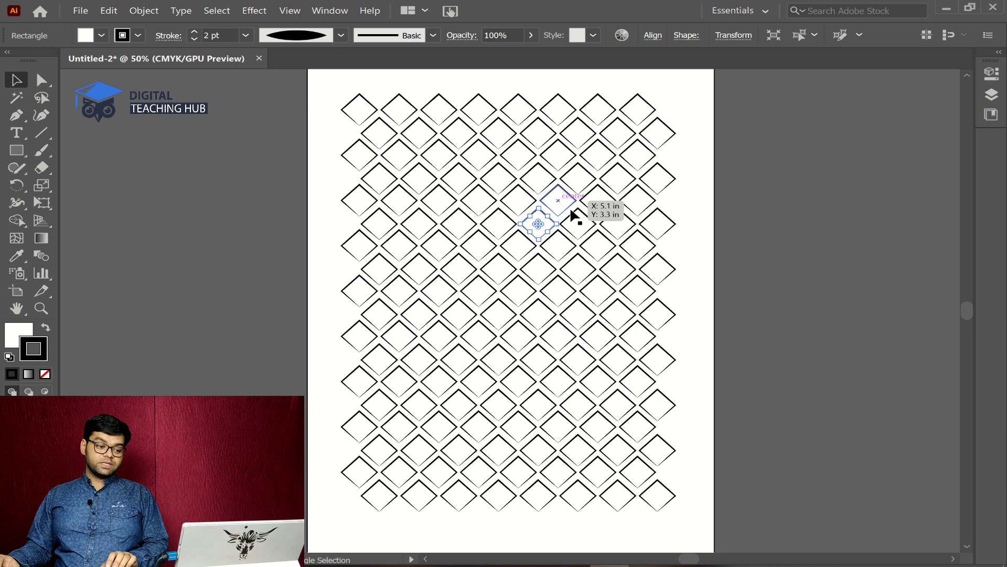
shift+click(563, 197)
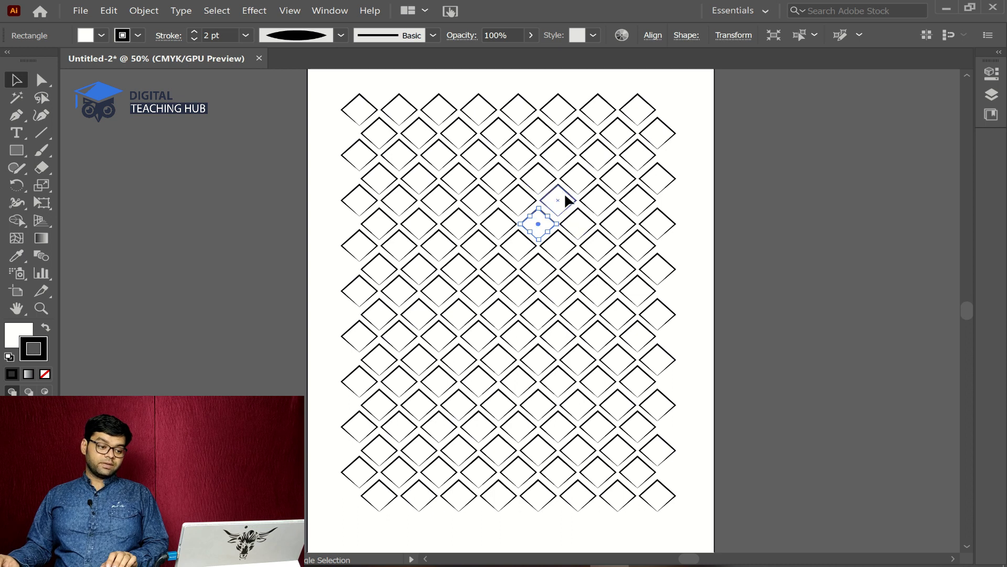
shift+click(541, 177)
shift+click(518, 201)
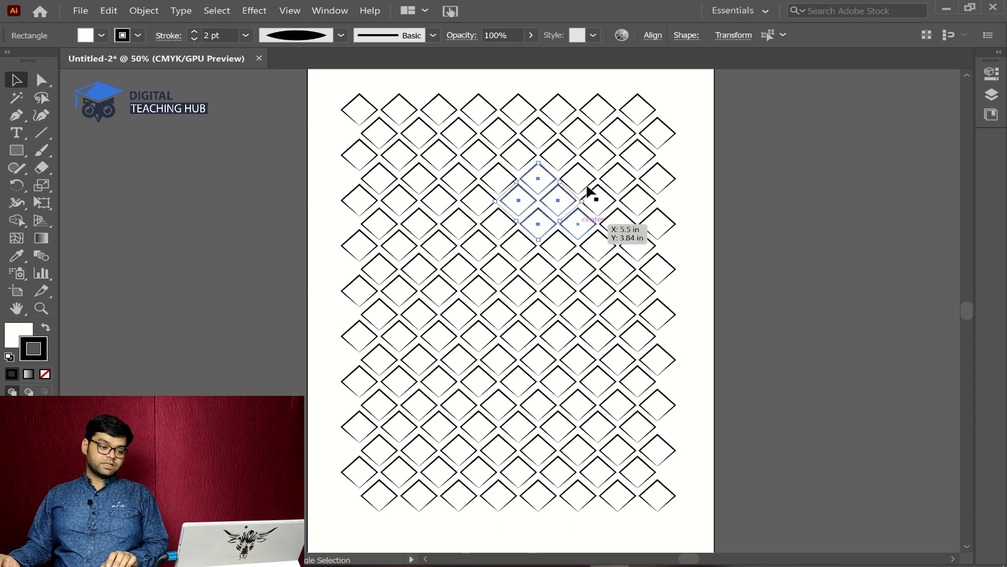
shift+click(575, 172)
shift+click(560, 155)
shift+click(599, 201)
shift+click(572, 235)
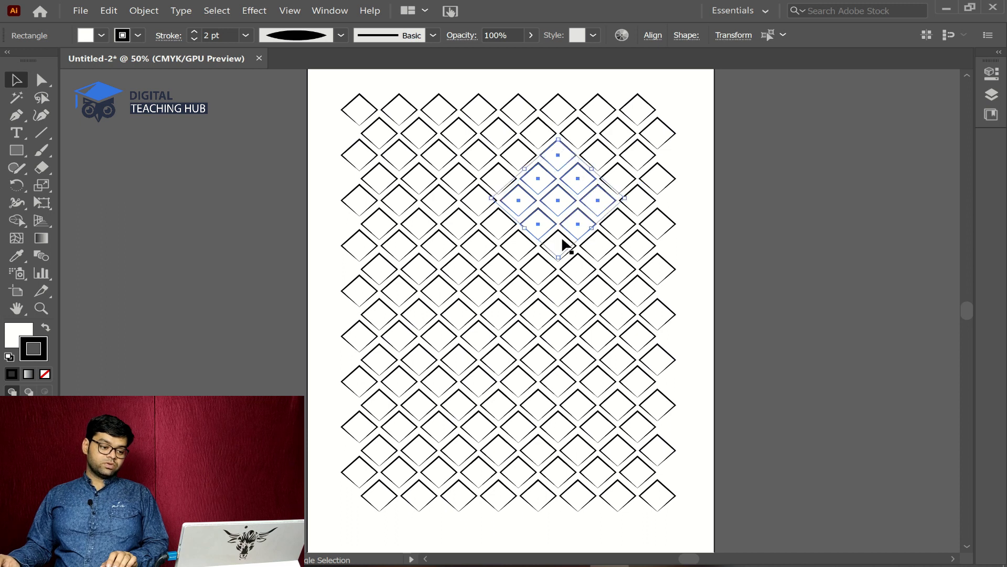
shift+click(561, 237)
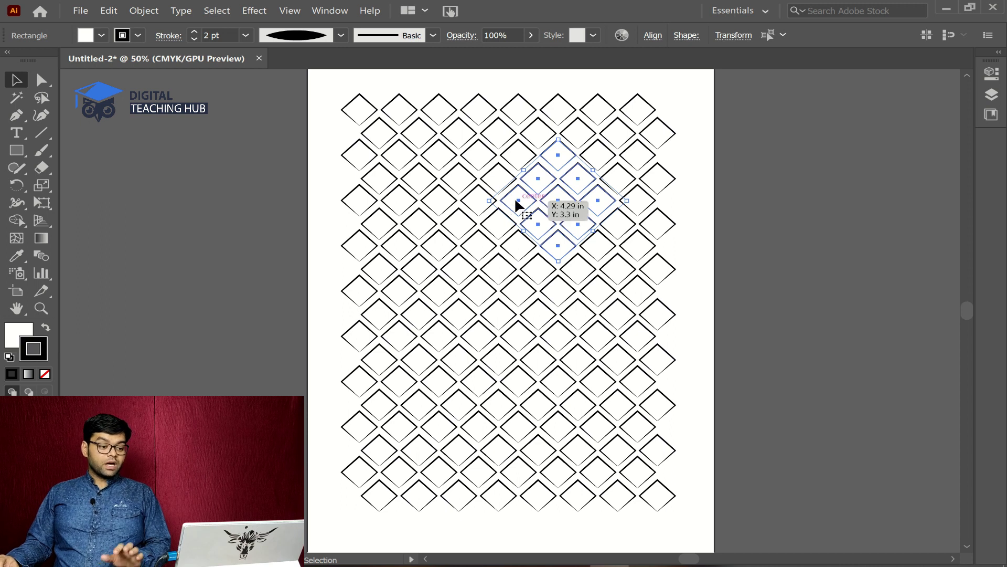
double_click(33, 348)
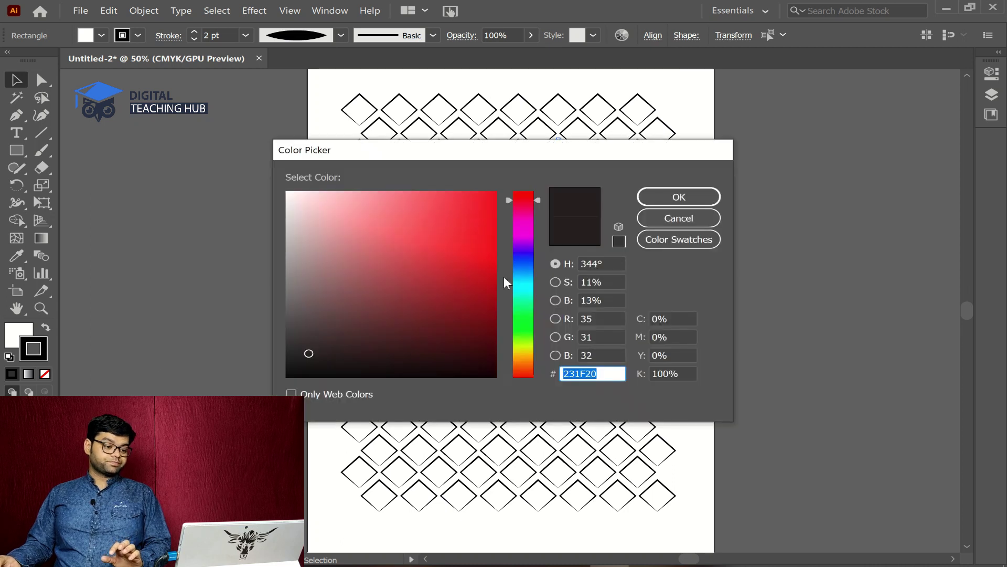
drag(479, 234, 509, 182)
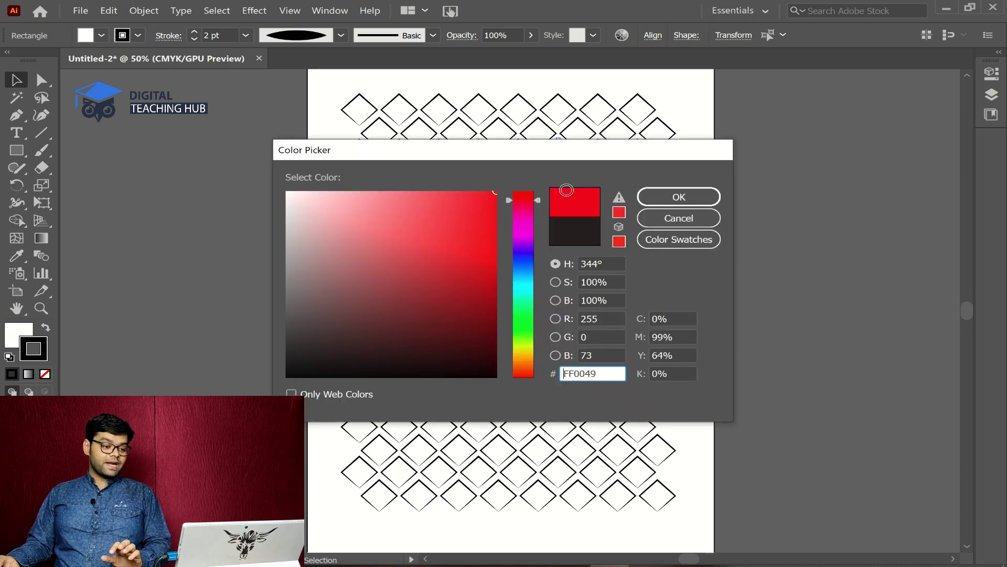
click(679, 197)
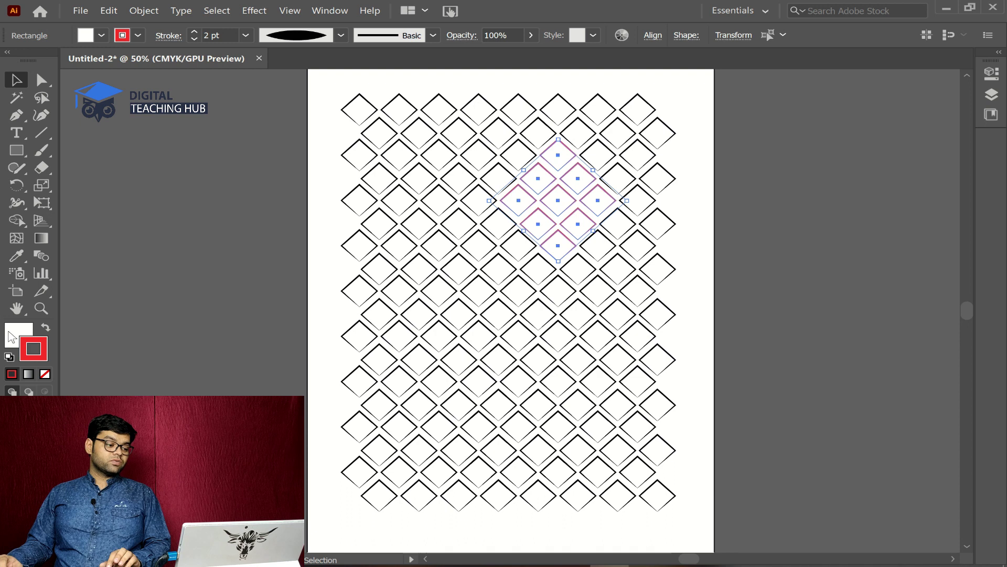
- Show the colour sliders, fill the cluster of nine diamonds with bright green 00FF0C, and deselect it to check the result up close
key(F6)
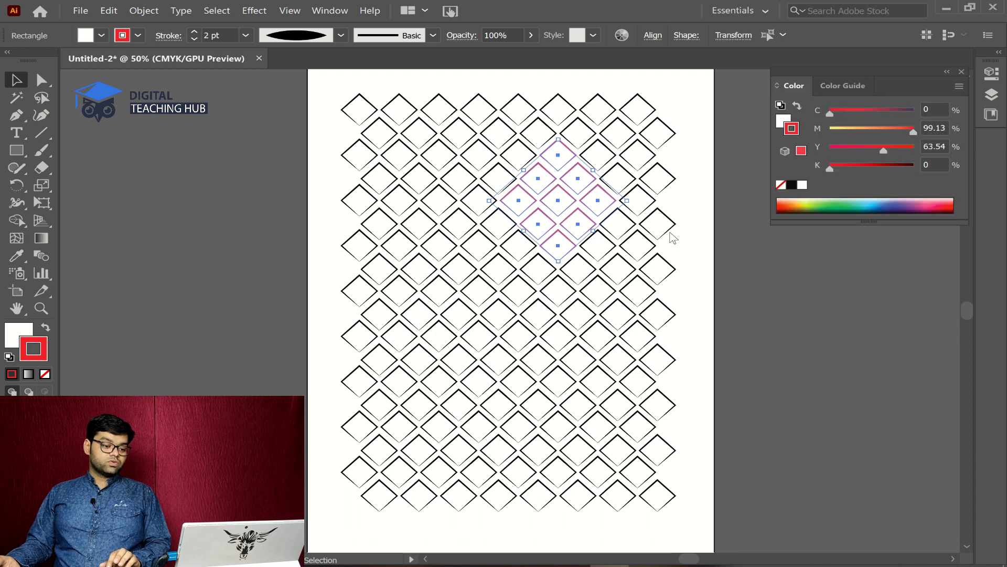
double_click(18, 335)
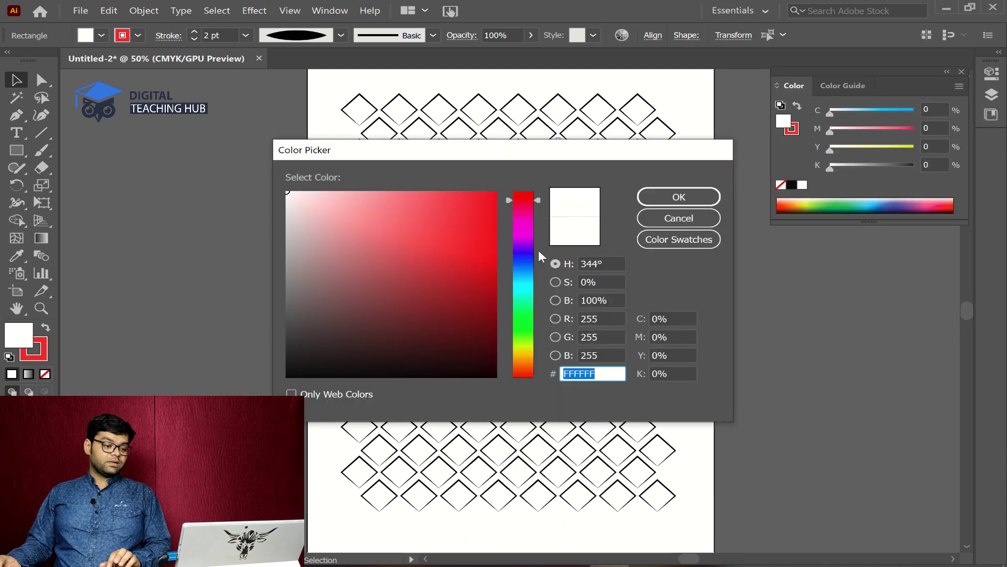
click(530, 313)
click(496, 192)
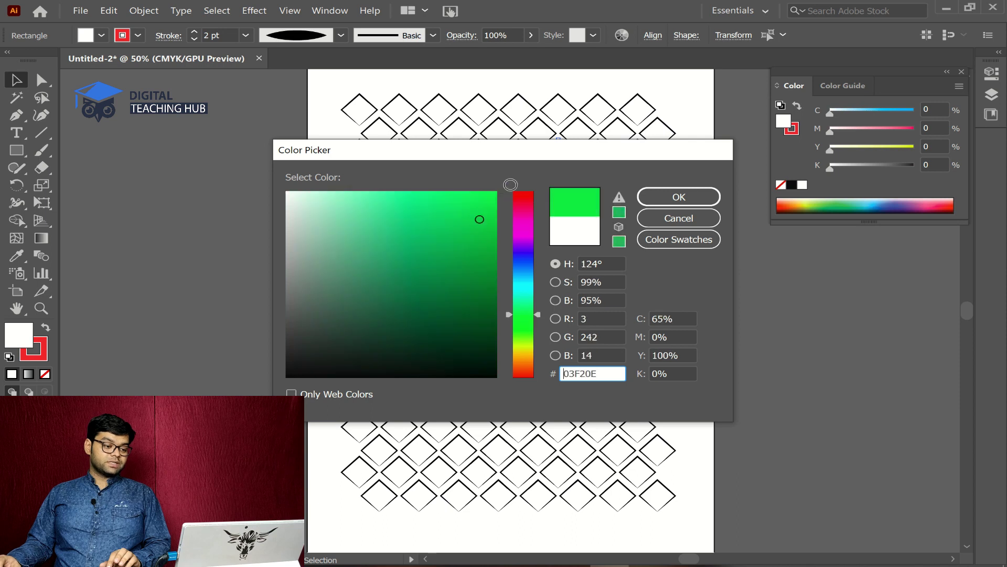
click(704, 200)
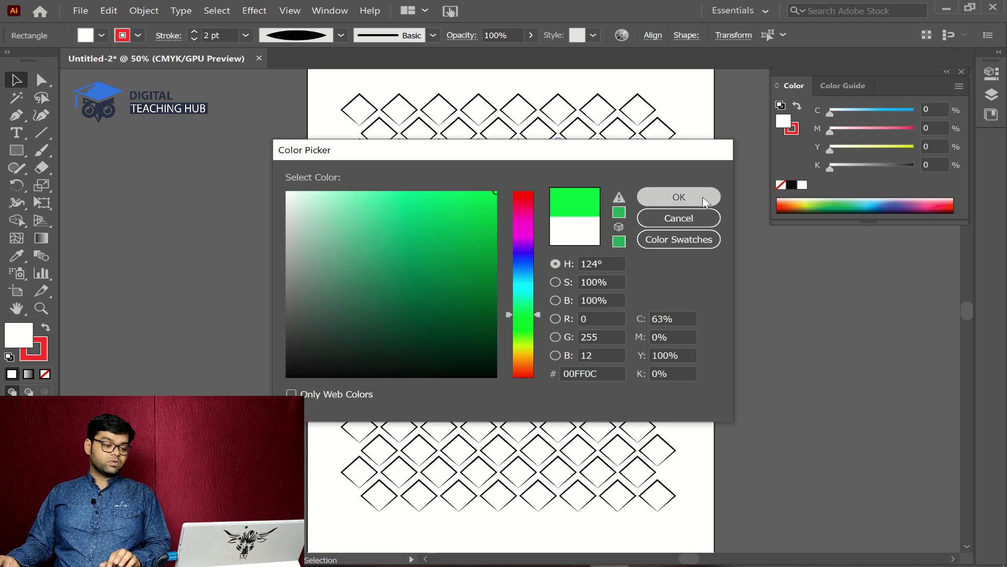
click(689, 284)
key(ctrl+space)
drag(547, 193, 761, 192)
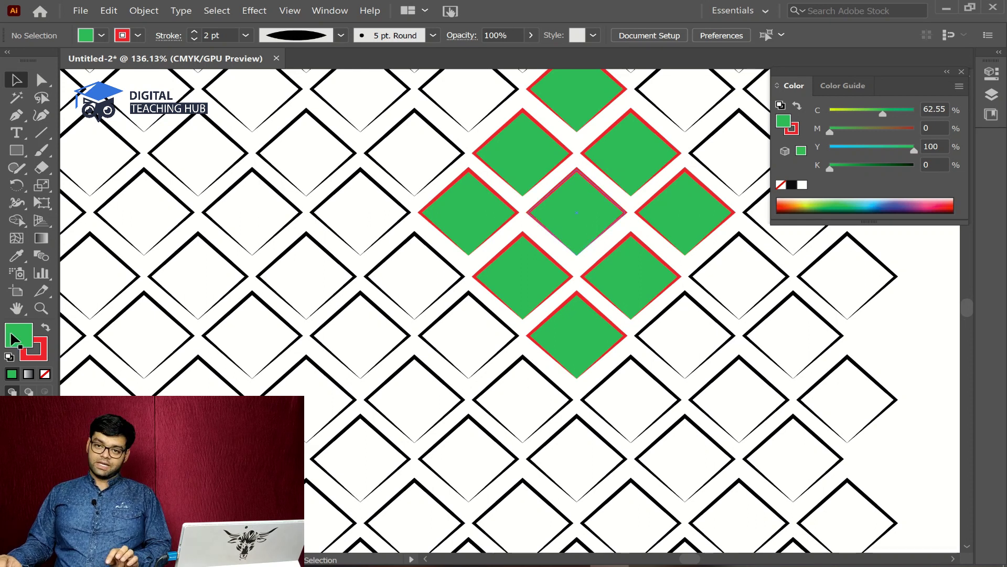
key(ctrl+0)
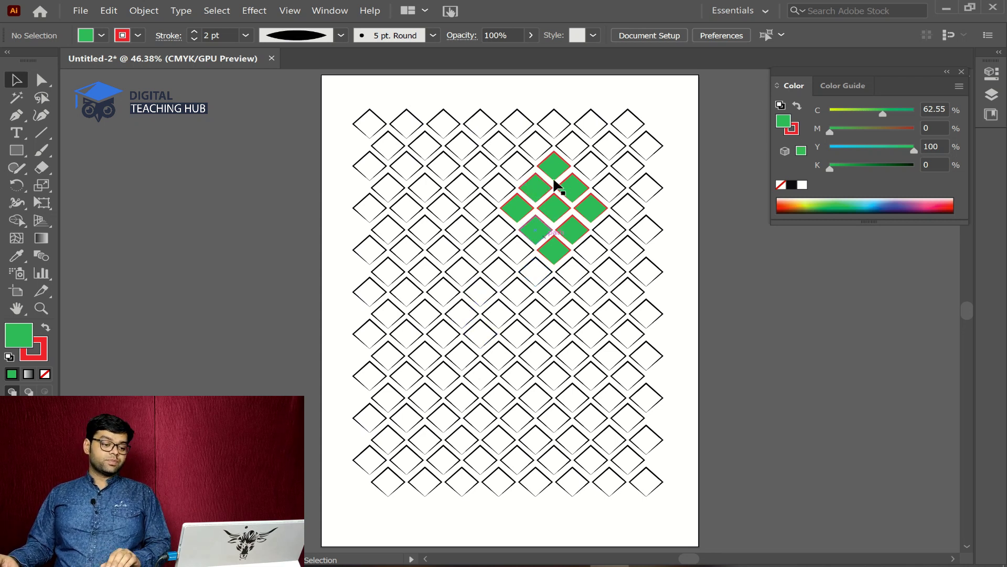
- Select a diamond-shaped cluster of nine unfilled diamonds in the pattern's lower left area
click(436, 348)
shift+click(470, 320)
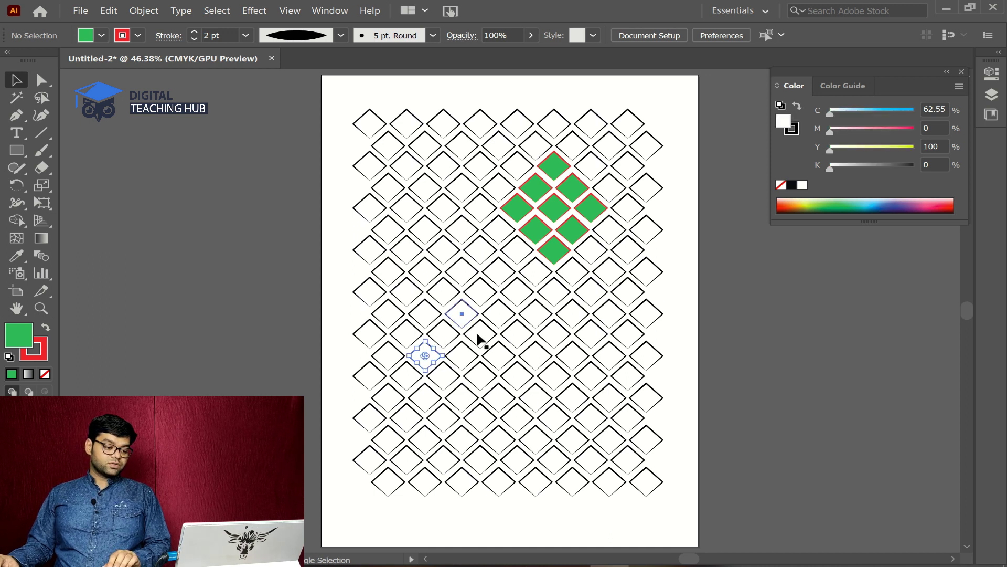
shift+click(477, 334)
shift+click(454, 334)
shift+click(456, 356)
shift+click(447, 373)
shift+click(476, 377)
shift+click(464, 392)
shift+click(499, 358)
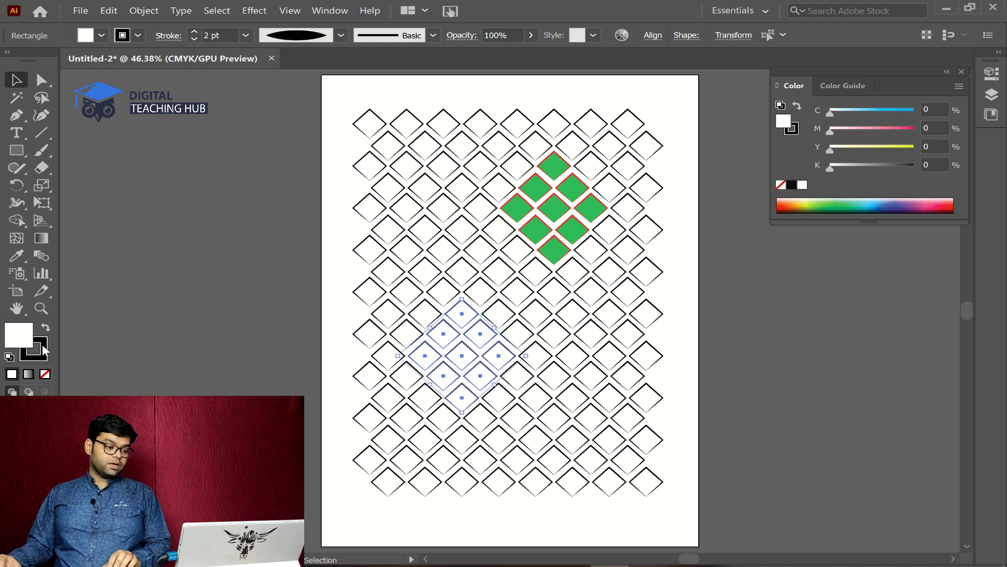
- Set the stroke colour of the selected nine-diamond cluster to near-black 231F20
click(44, 351)
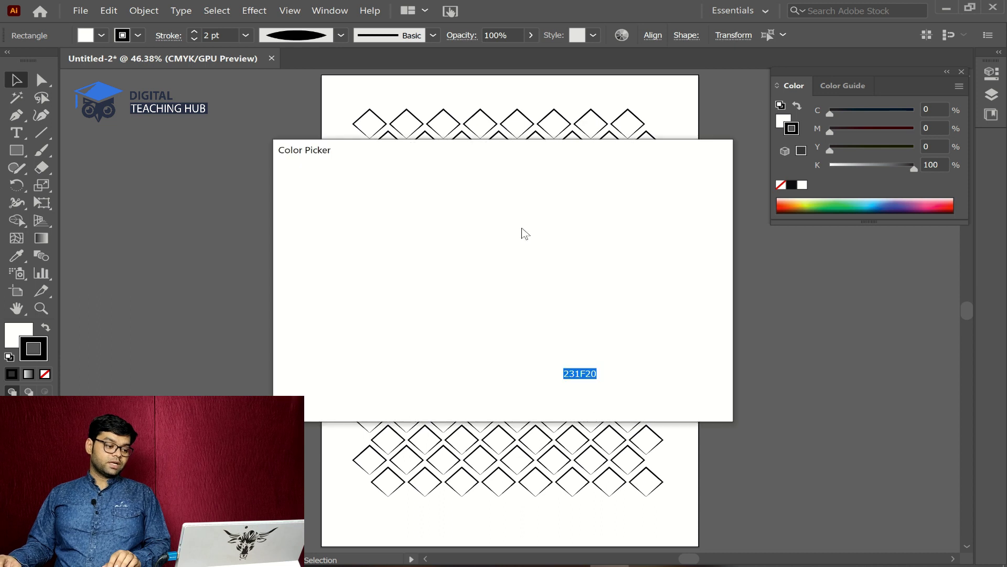
mouse_move(479, 228)
mouse_down()
mouse_move(498, 177)
mouse_move(533, 172)
mouse_move(671, 203)
mouse_up()
click(671, 204)
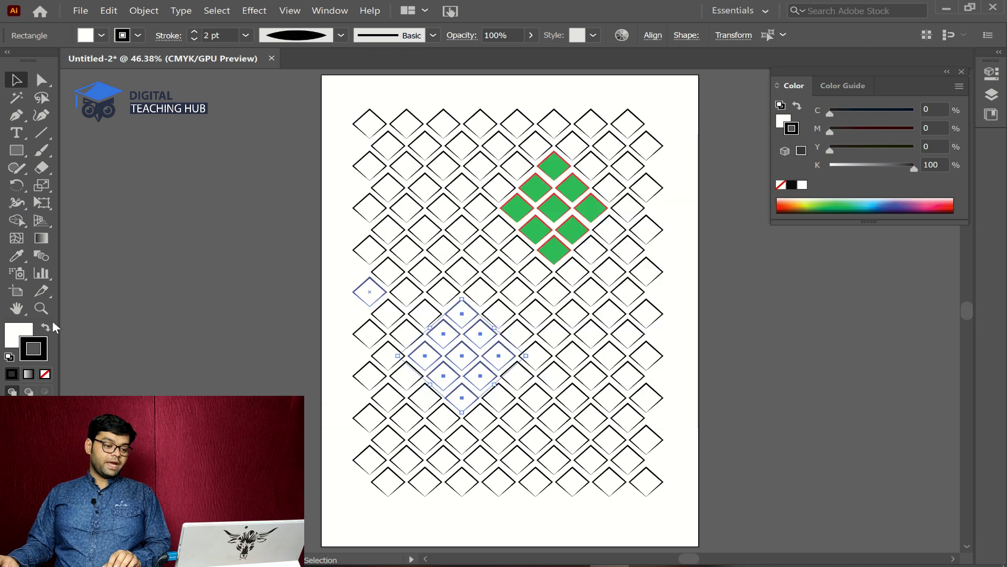
- Fill the selected cluster of nine diamonds with green 19E803 and deselect it to check the result slightly closer
click(12, 331)
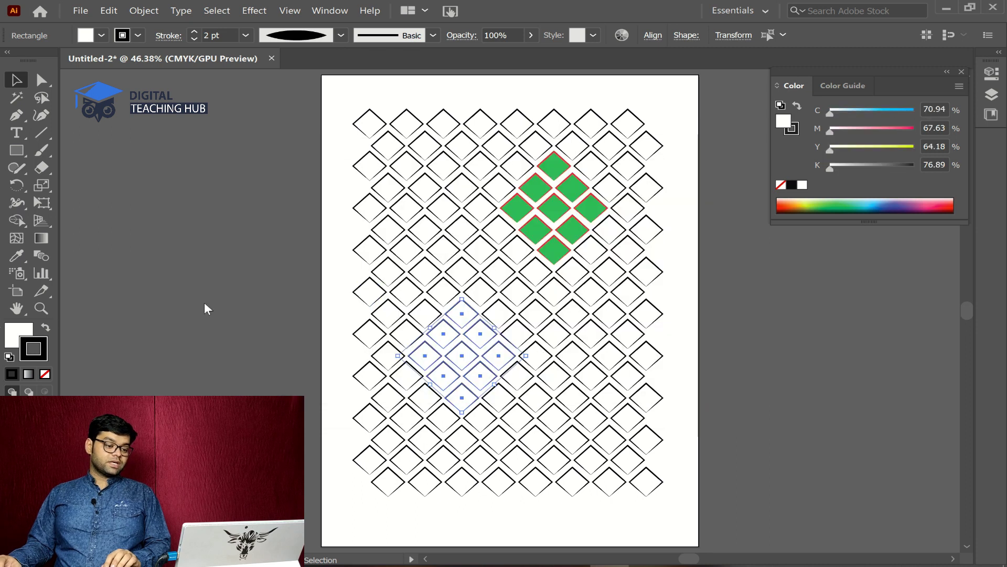
drag(565, 154, 776, 151)
text(19E803)
click(917, 192)
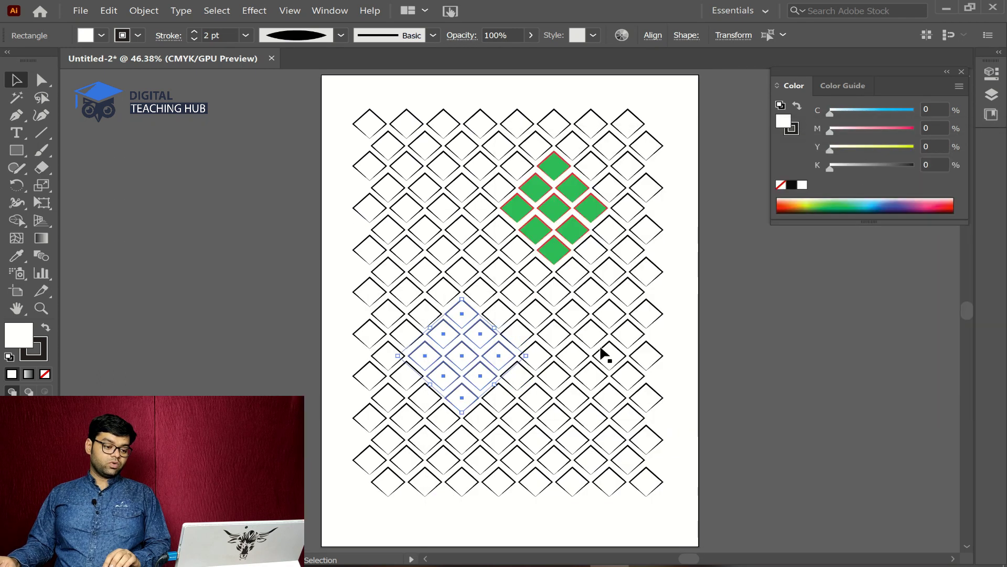
click(691, 304)
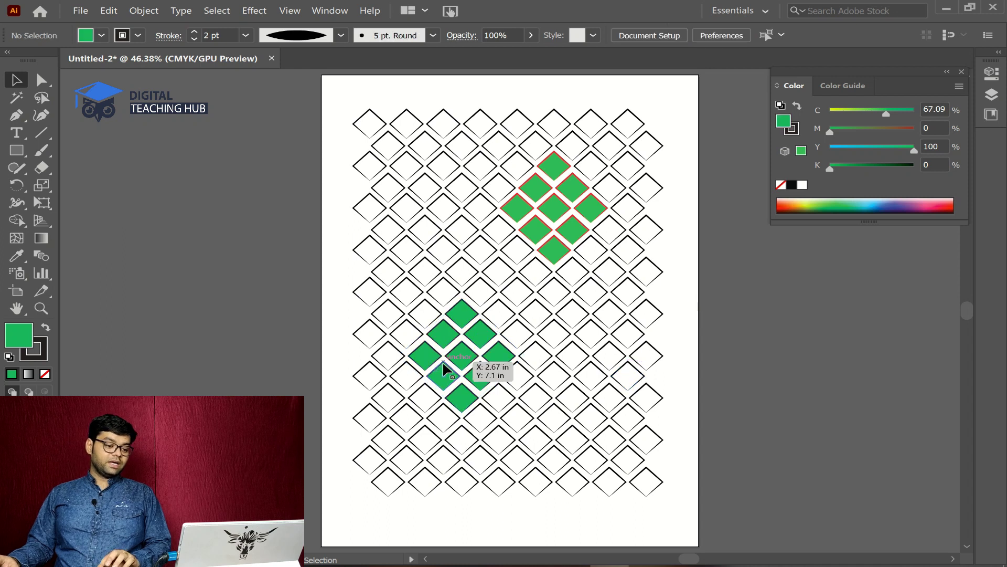
key(ctrl+space)
mouse_move(444, 364)
mouse_down()
mouse_move(464, 361)
mouse_move(453, 361)
mouse_up()
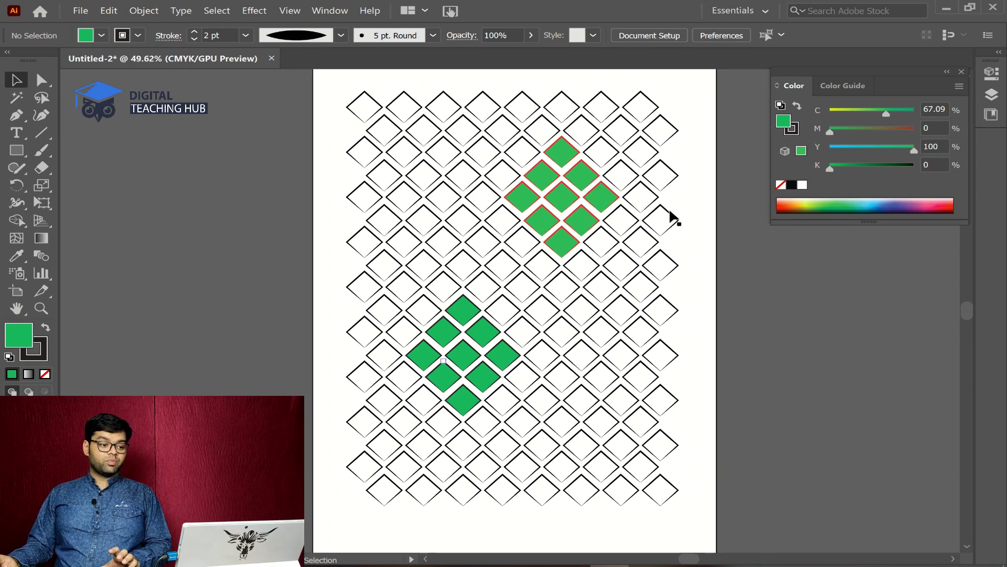